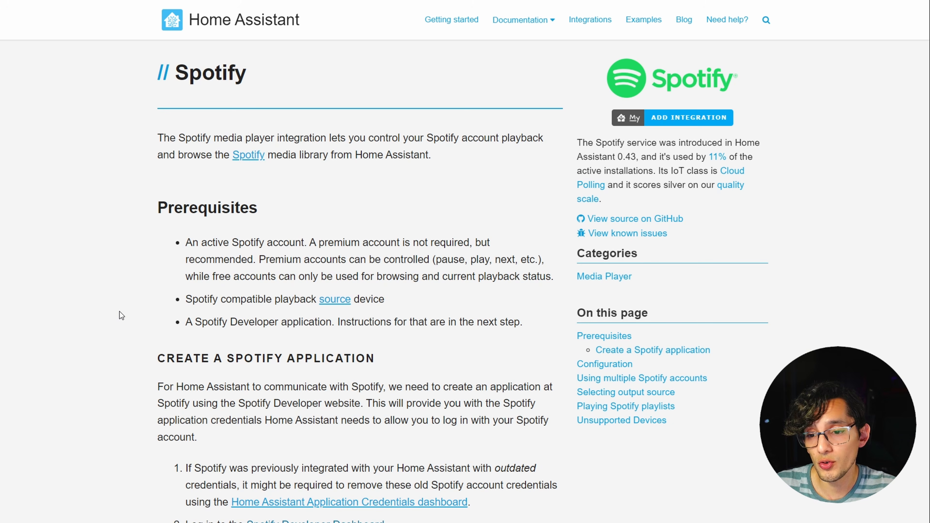
Step: Open the Spotify Developer Dashboard from the integration's documentation and accept the Spotify Developer Terms
scroll(119, 311, down, 5)
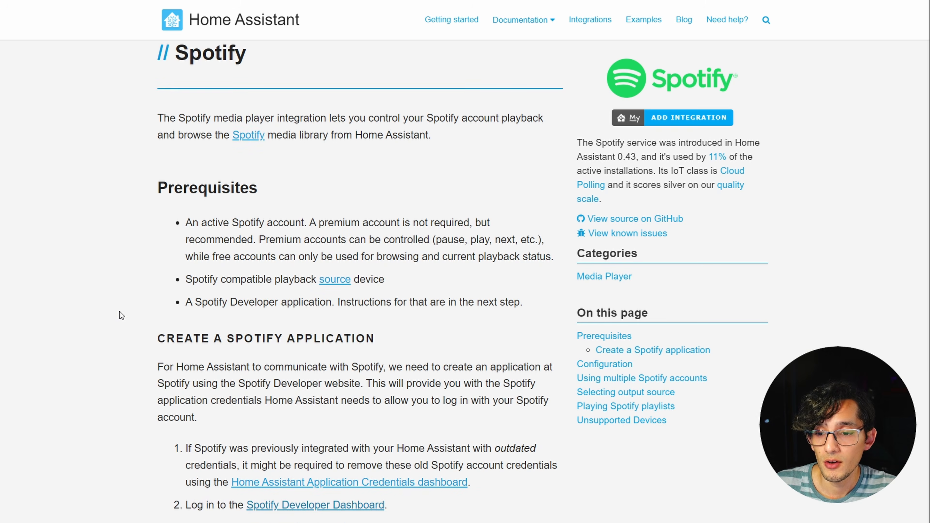
right_click(287, 296)
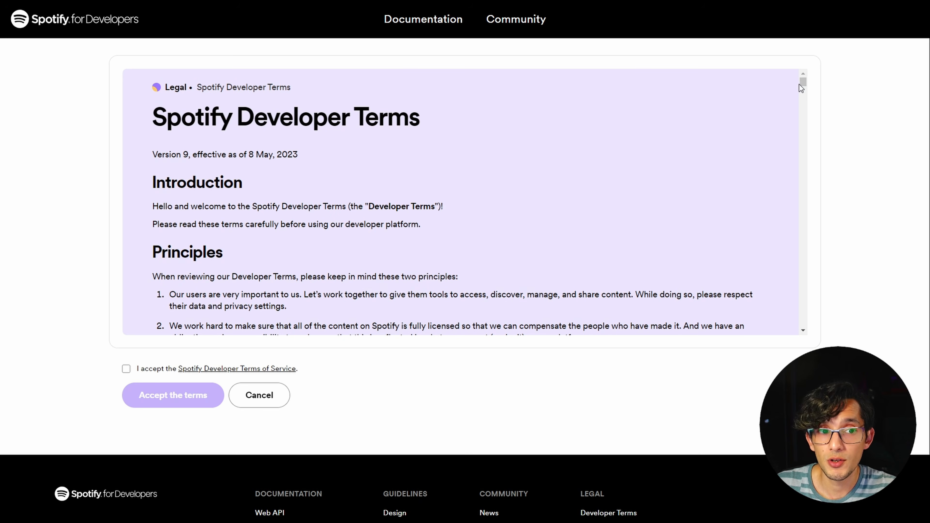
drag(804, 82, 803, 323)
click(127, 369)
click(163, 395)
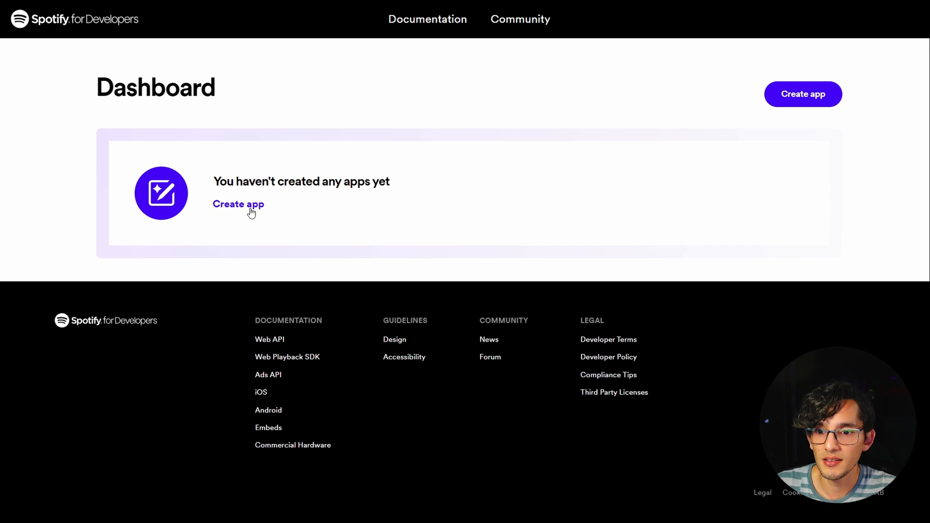
Step: Start a new Spotify app named HASS with the description "Homa Assistant"
click(239, 204)
click(224, 172)
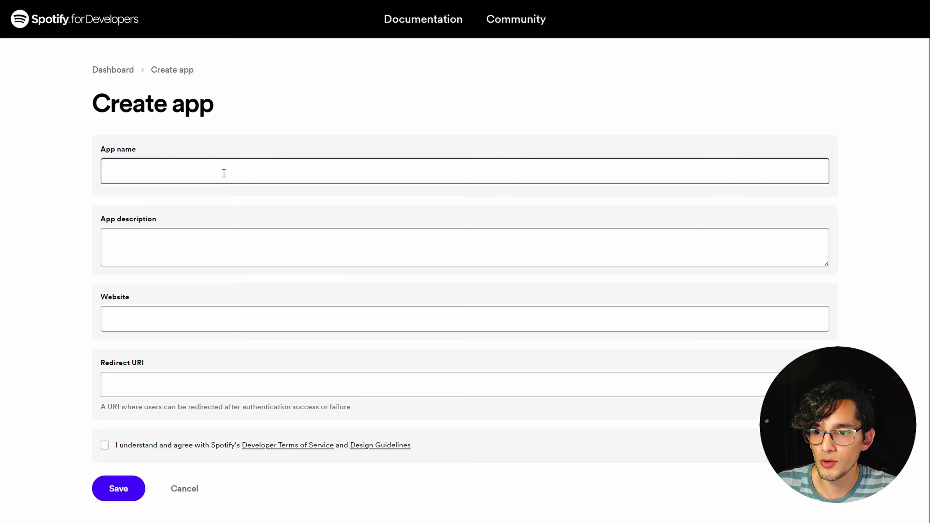
text(HASS)
click(183, 245)
text(Homa Assistant)
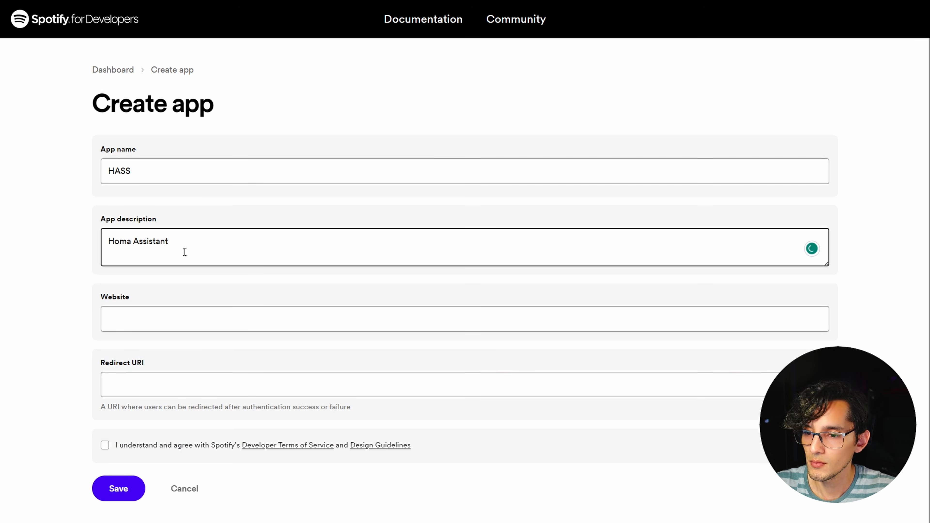
click(245, 395)
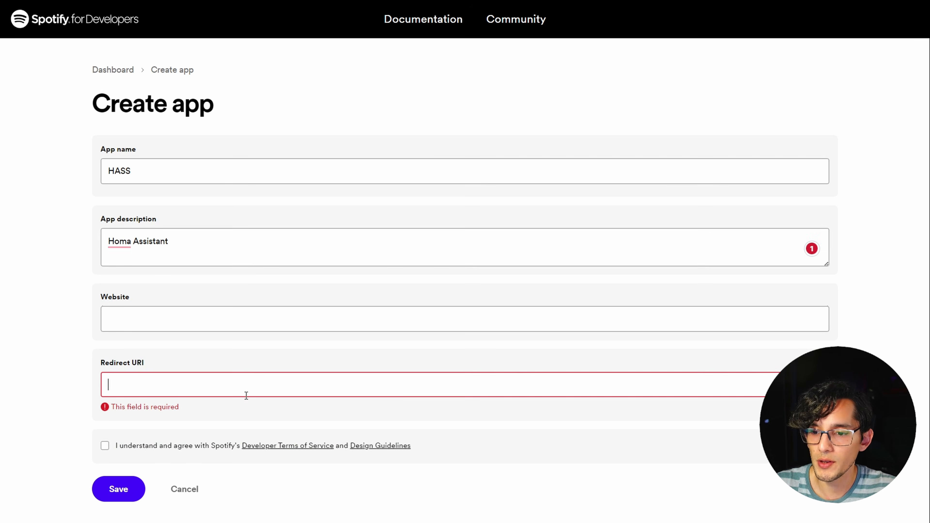
drag(389, 171, 188, 173)
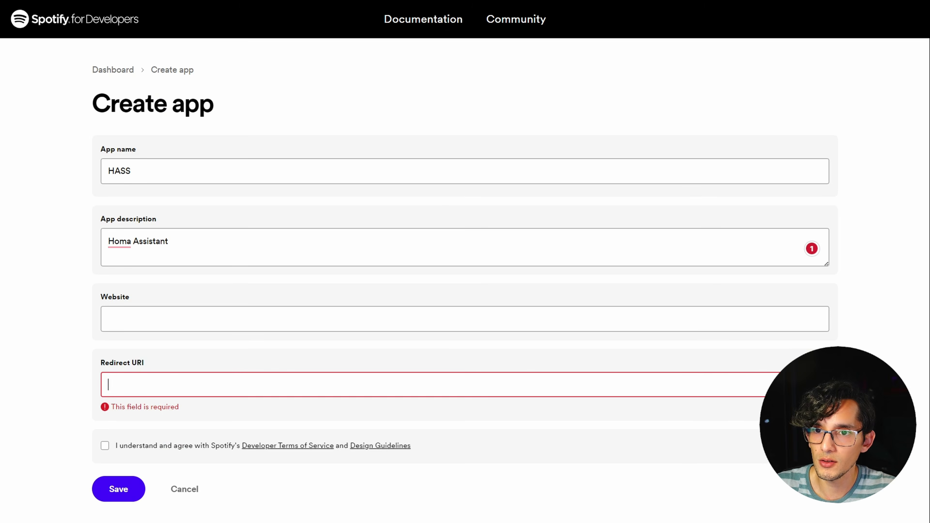
text(https://my.home-assistant.io/redirect/oauth)
scroll(111, 352, down, 3)
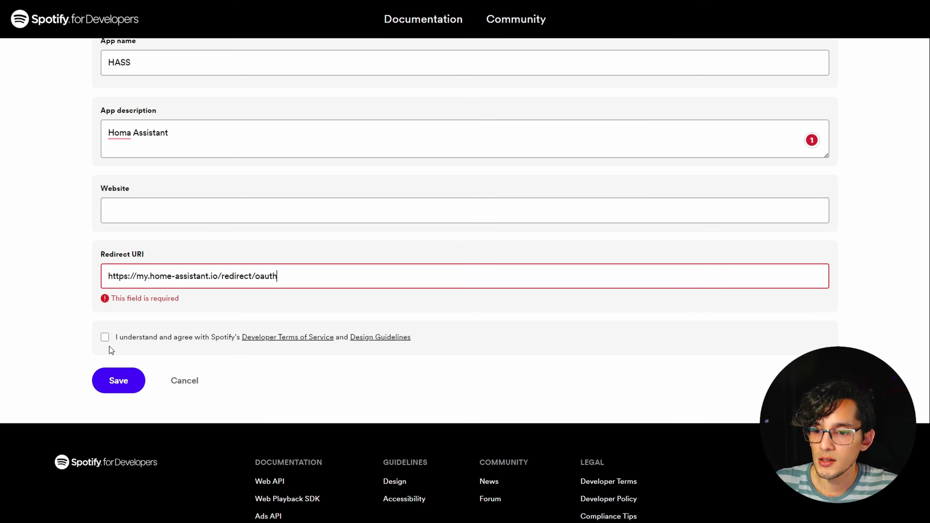
click(105, 337)
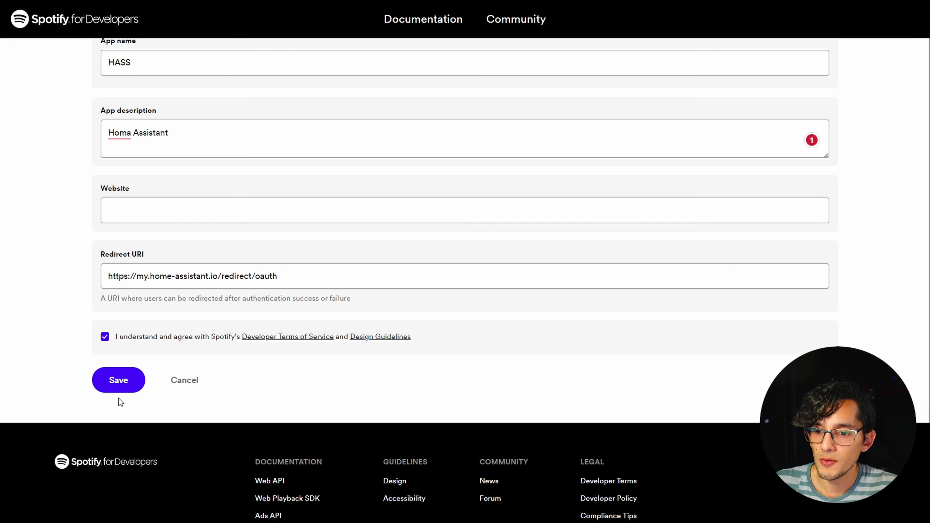
click(120, 381)
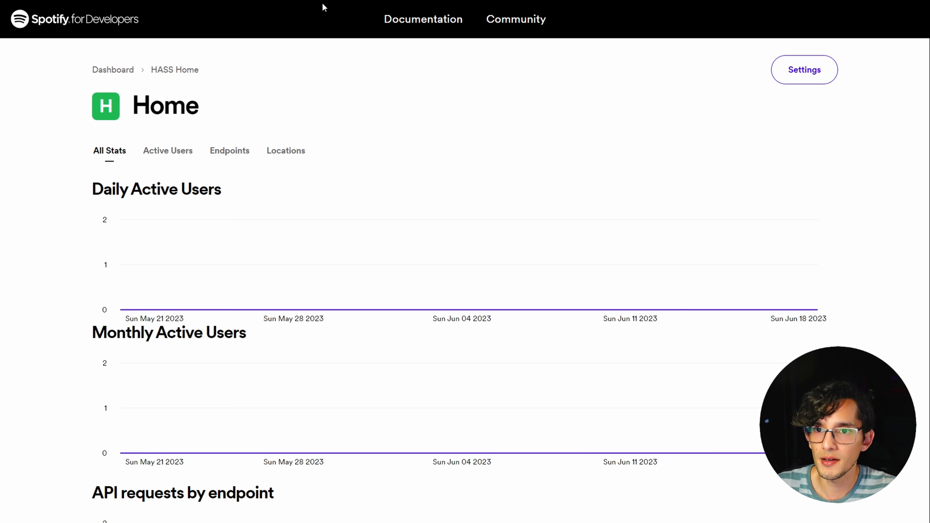
Step: Open the HASS app's settings and reveal its client secret
click(803, 73)
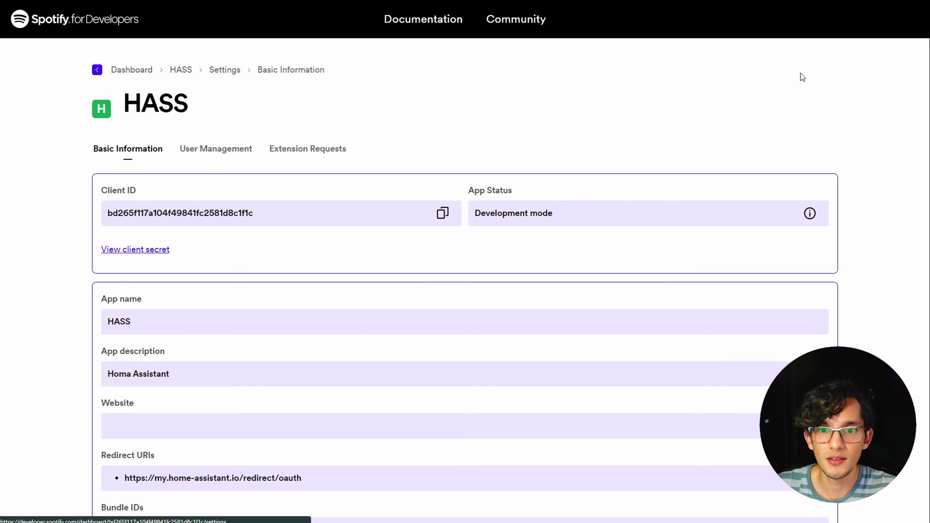
click(160, 254)
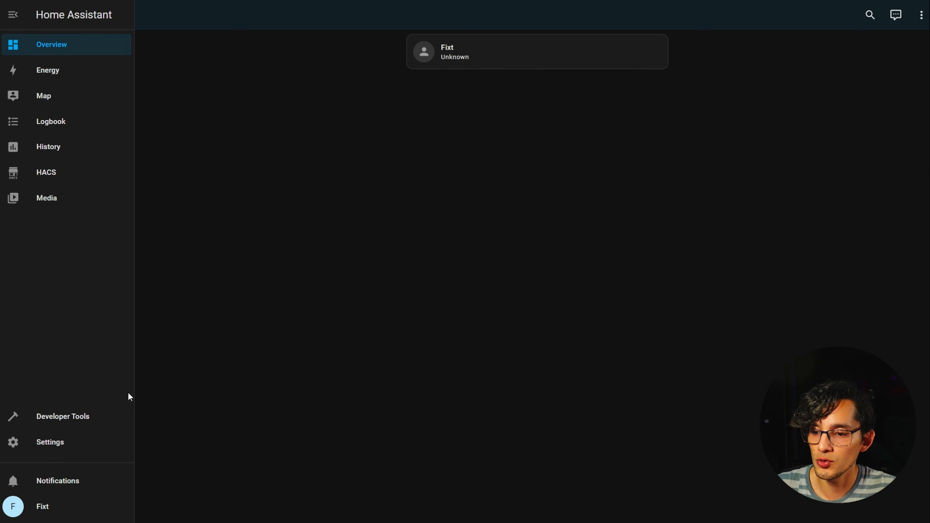
Step: Switch to Home Assistant and start adding a new integration for the Spotify brand
click(62, 448)
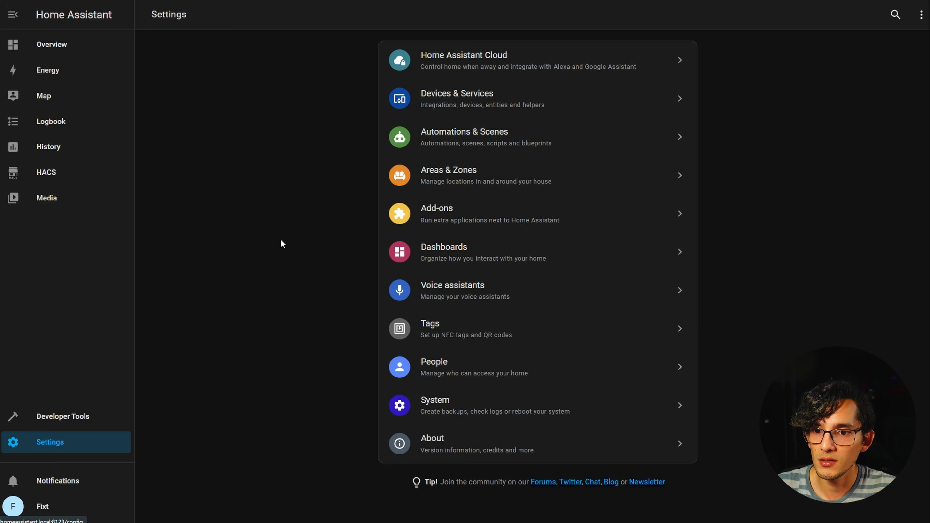
click(452, 96)
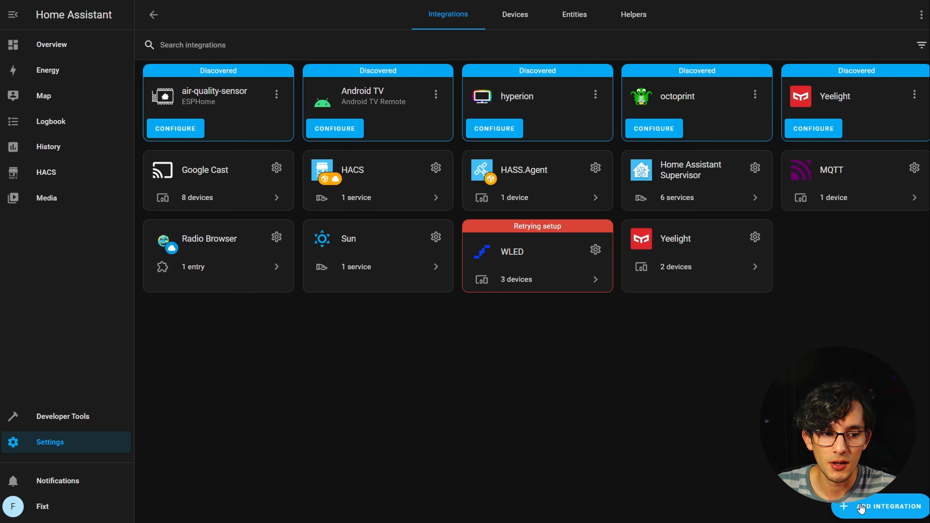
click(869, 509)
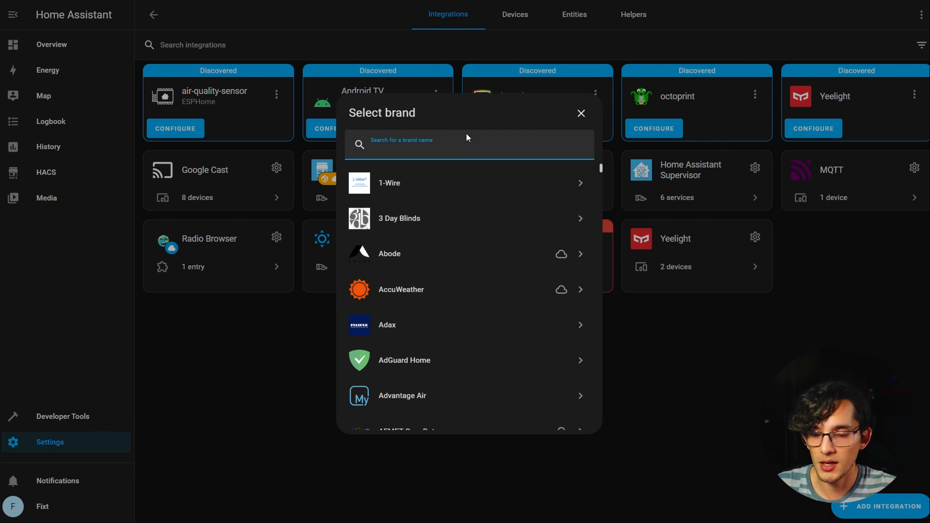
text(spoti)
key(Return)
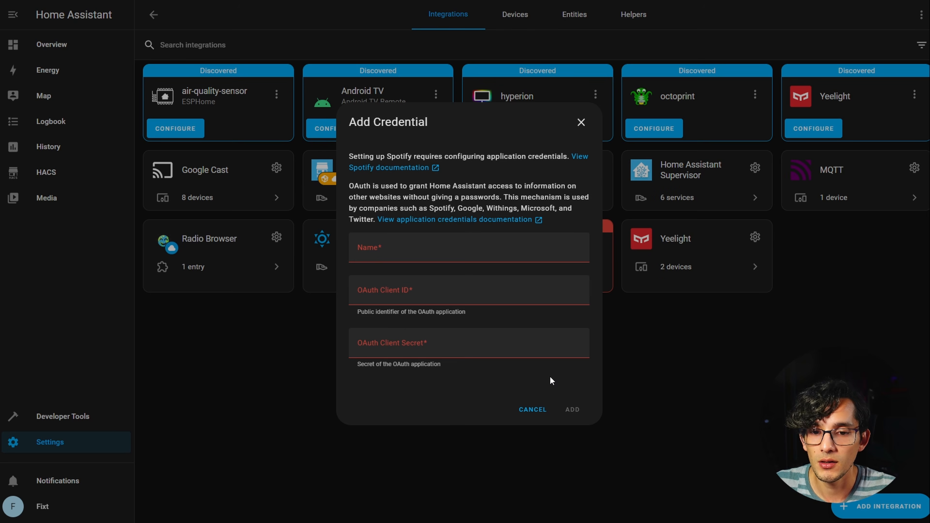
Step: Name the credential "Fixt's Spotify" and paste the OAuth client ID copied from the Spotify app's basic information
click(390, 253)
text(Fixt's Spotify)
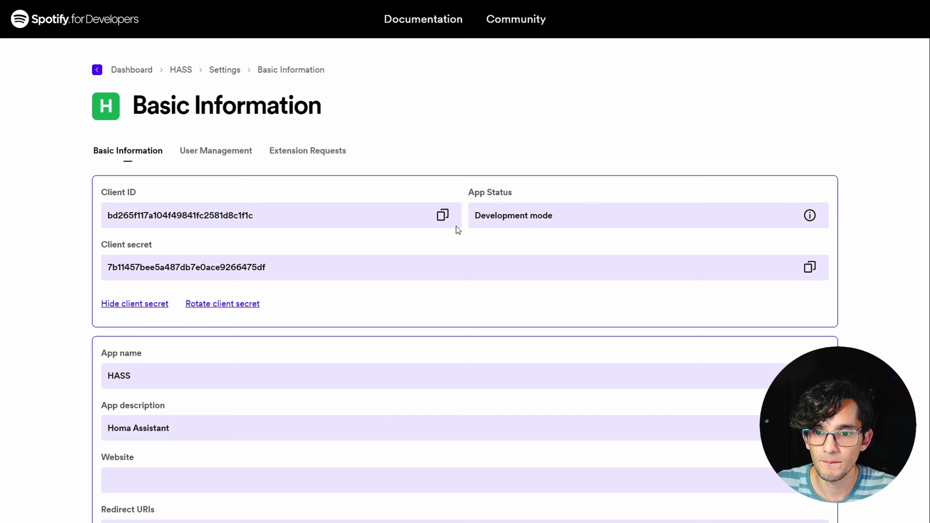
click(439, 215)
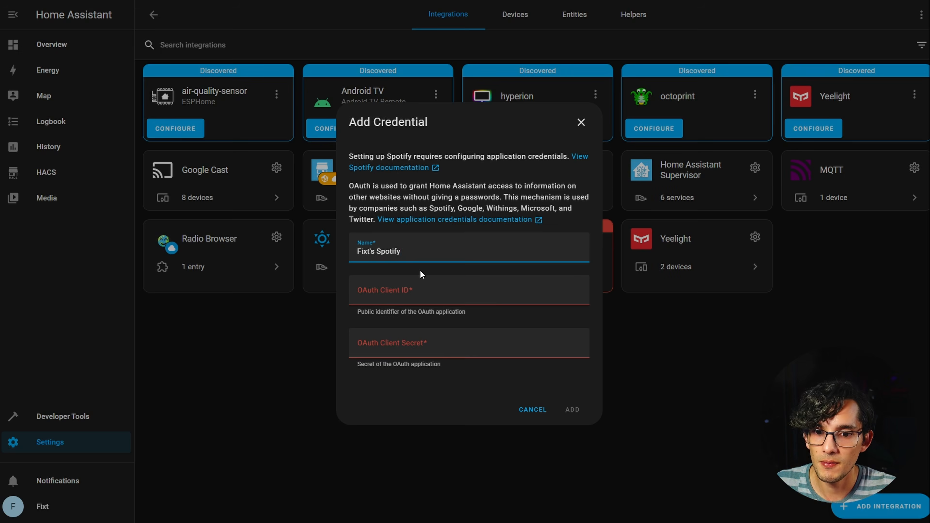
click(440, 291)
key(ctrl+v)
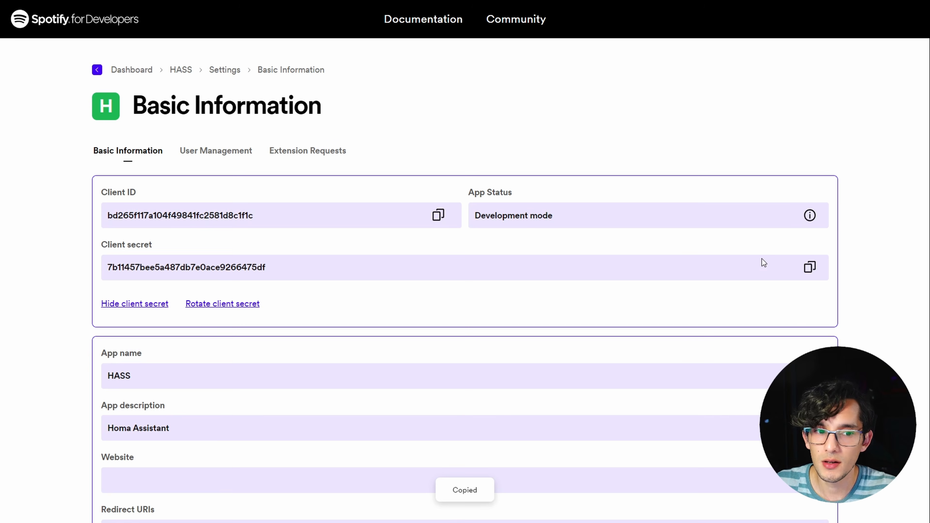
Step: Copy the client secret from the Spotify app into the OAuth Client Secret field and add the credential
click(806, 267)
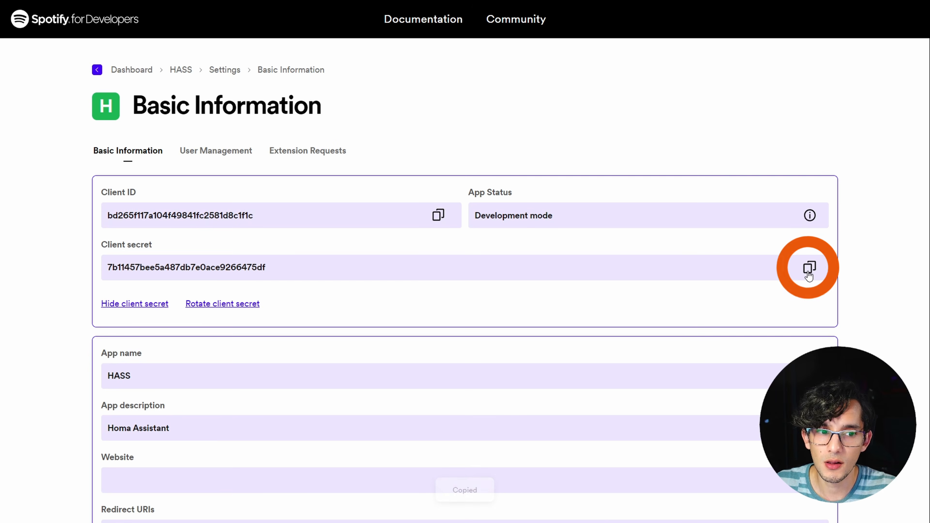
key(ctrl+v)
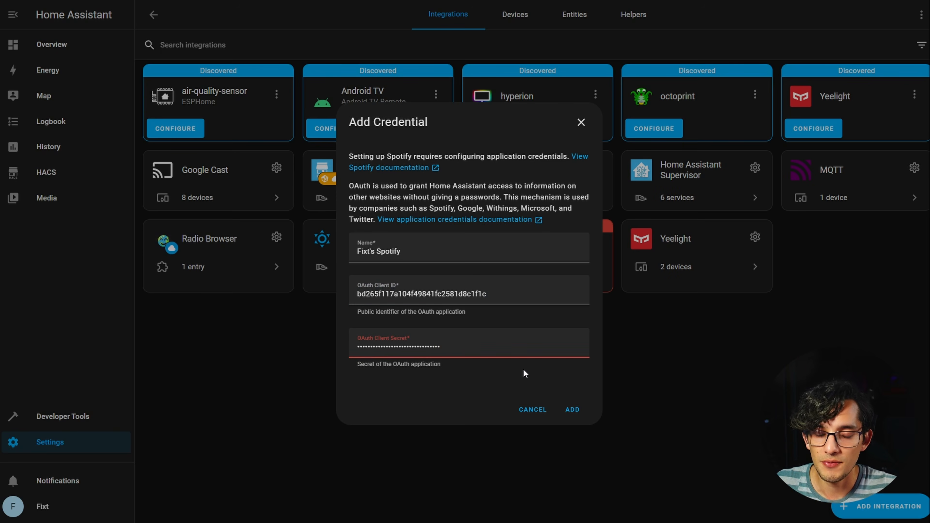
click(579, 406)
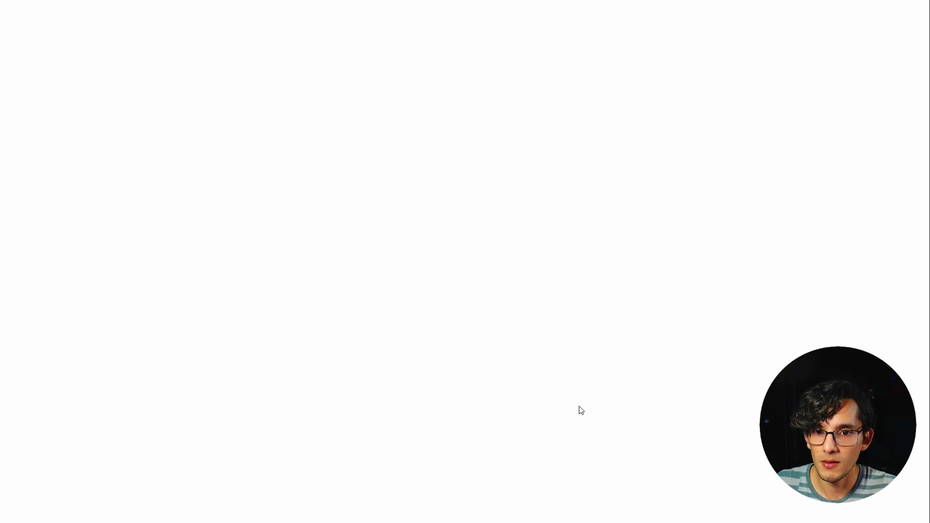
Step: Authorize HASS to access the Spotify account, link the account to Home Assistant, and finish the setup without assigning an area
scroll(613, 314, down, 2)
click(471, 485)
click(564, 115)
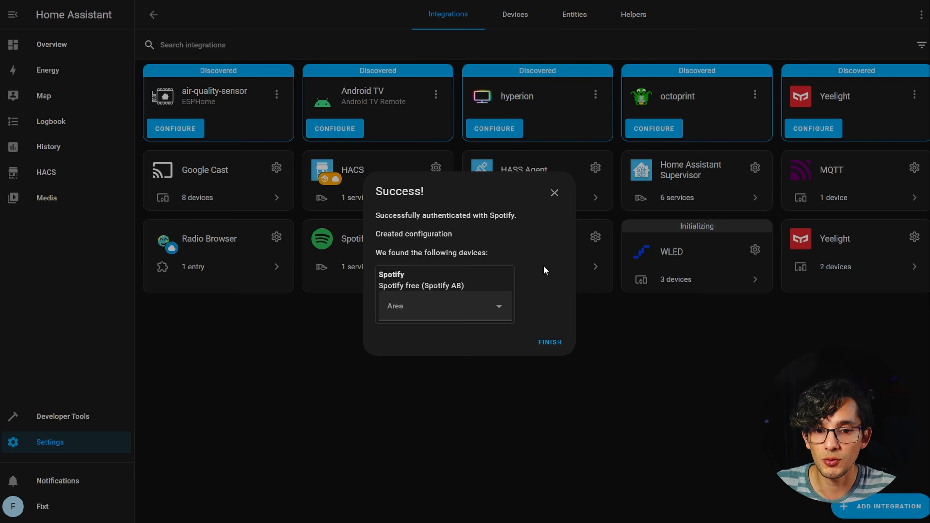
click(551, 342)
Step: Open the Spotify integration's service page and examine its media player controls
click(364, 275)
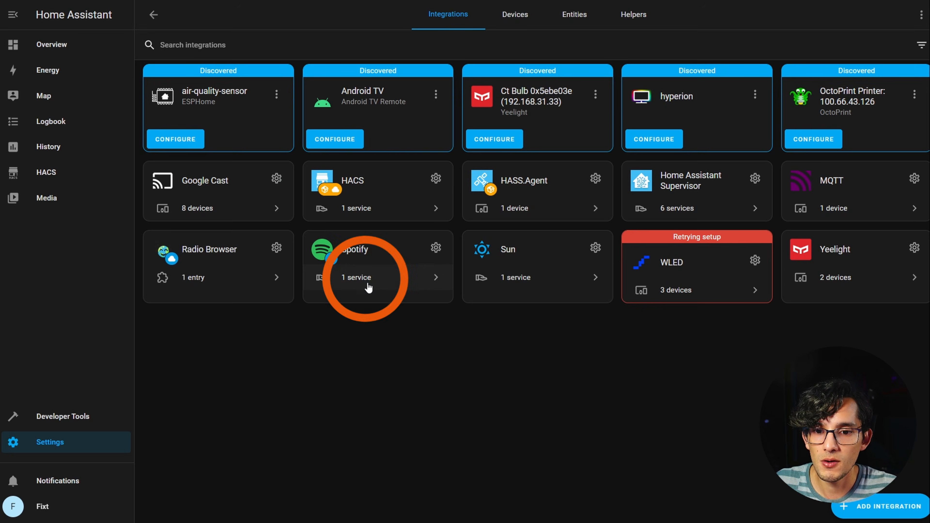
click(490, 119)
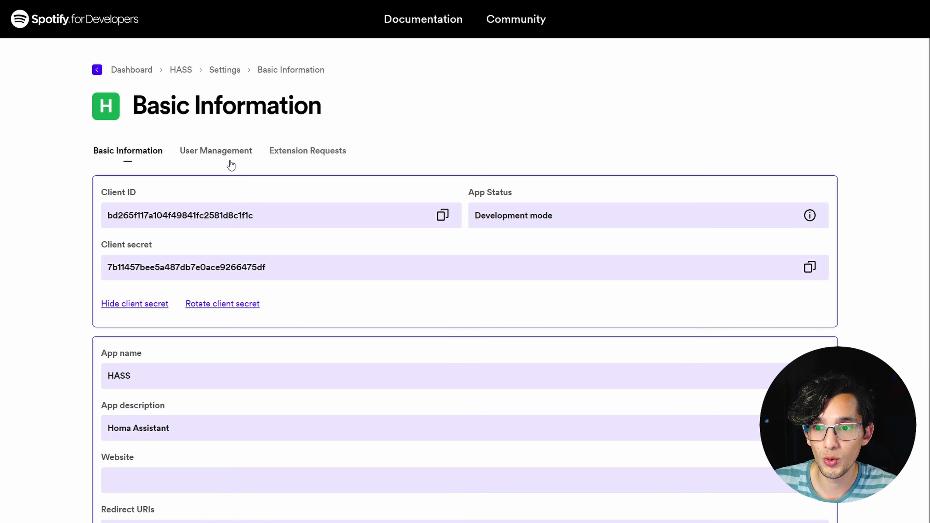
Step: In the Spotify app's user management, add another user with their full name and email
click(226, 154)
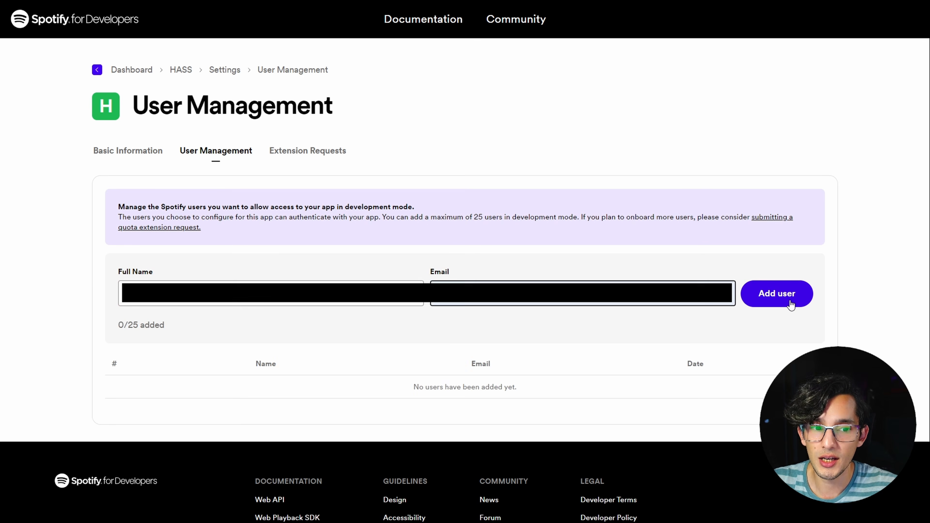
click(777, 294)
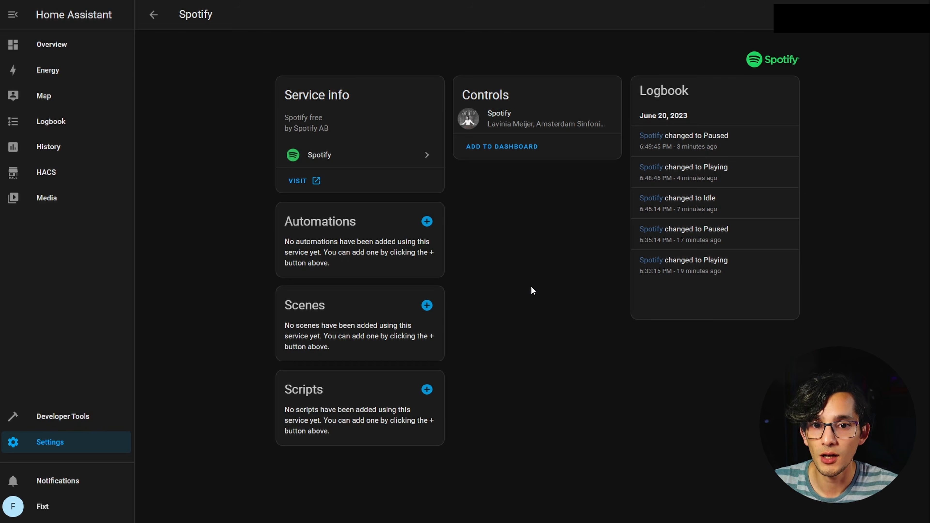
Step: Return to Home Assistant's integrations and start adding a second Spotify integration entry
click(154, 15)
click(99, 440)
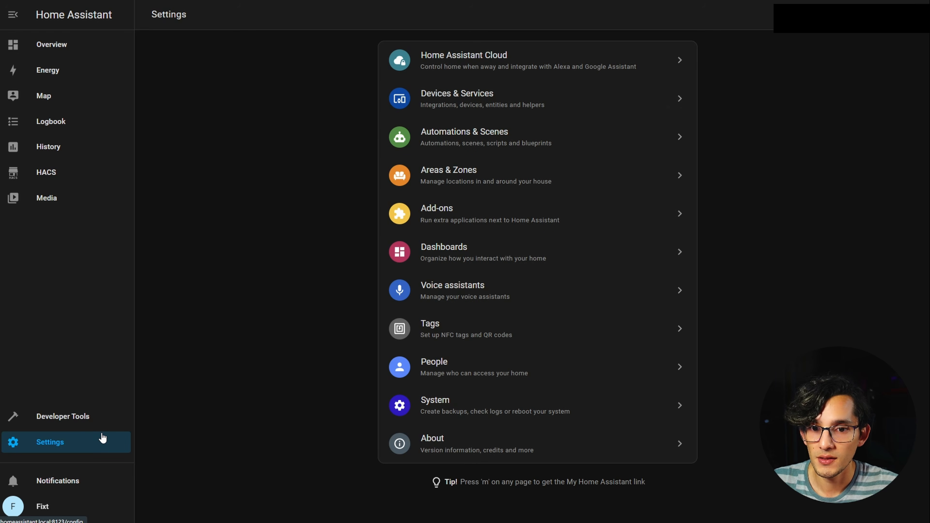
click(454, 99)
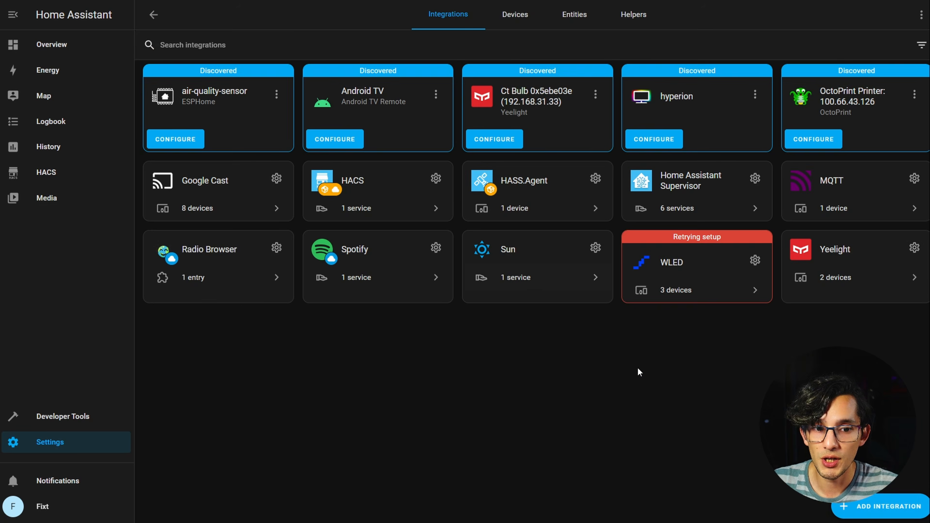
click(878, 507)
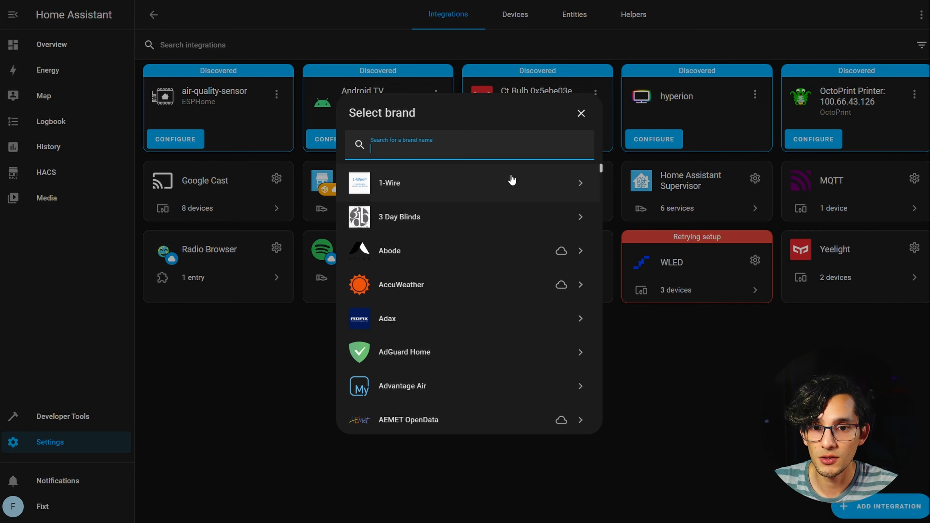
text(spo)
click(511, 179)
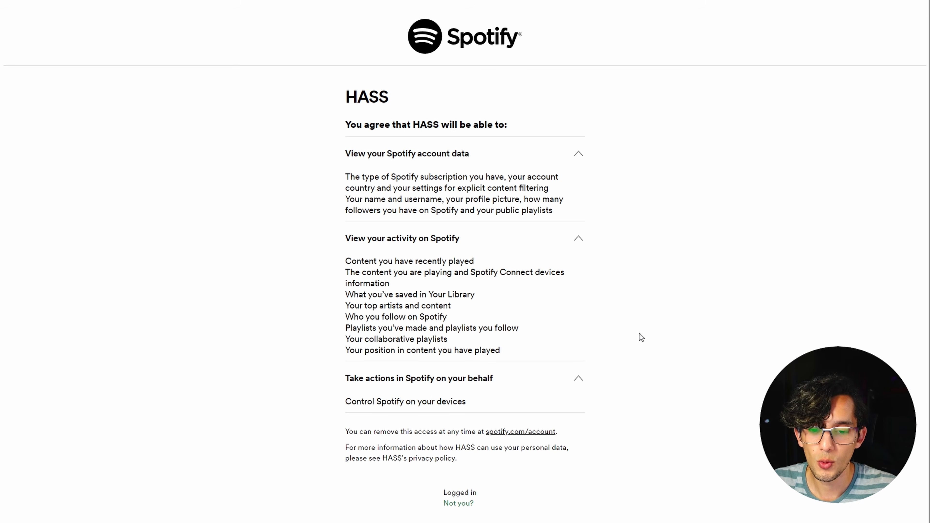
Step: Authorize HASS for the second Spotify account, link it to Home Assistant, and finish the setup without assigning an area
scroll(640, 334, down, 2)
click(465, 485)
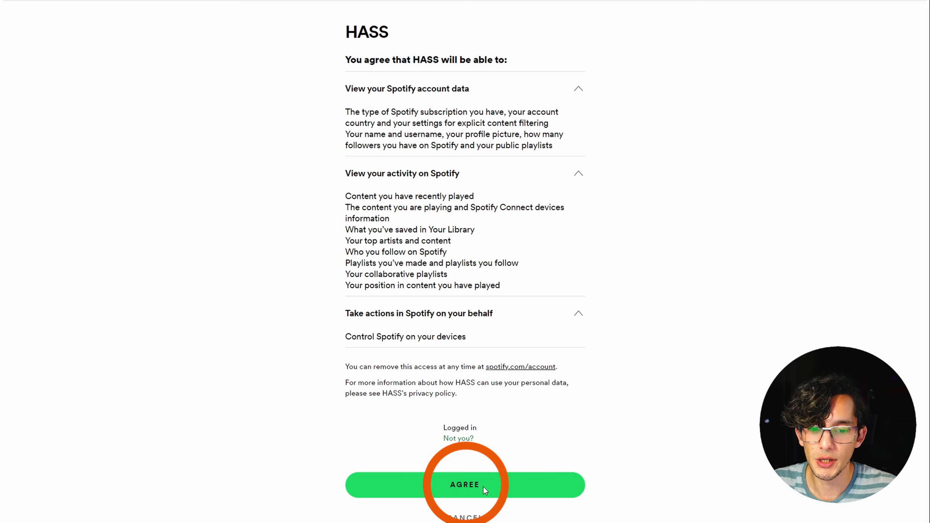
click(569, 114)
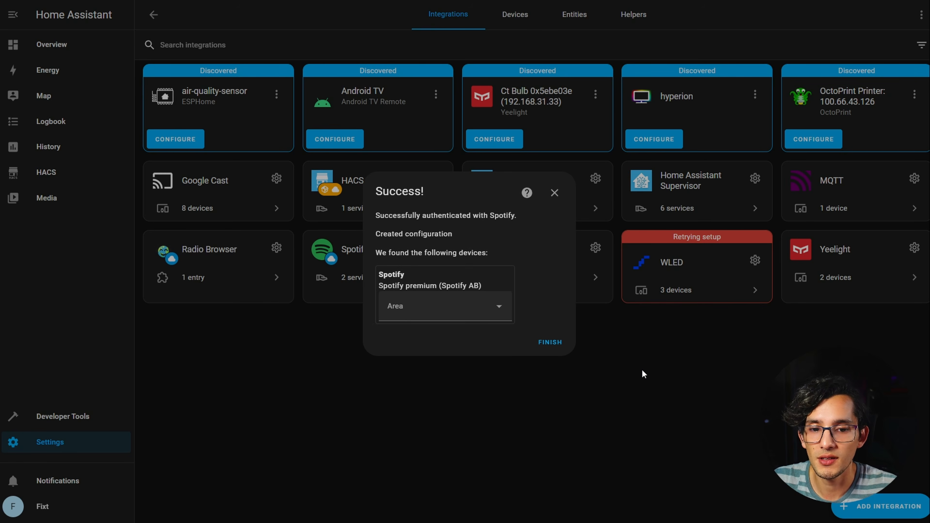
click(549, 343)
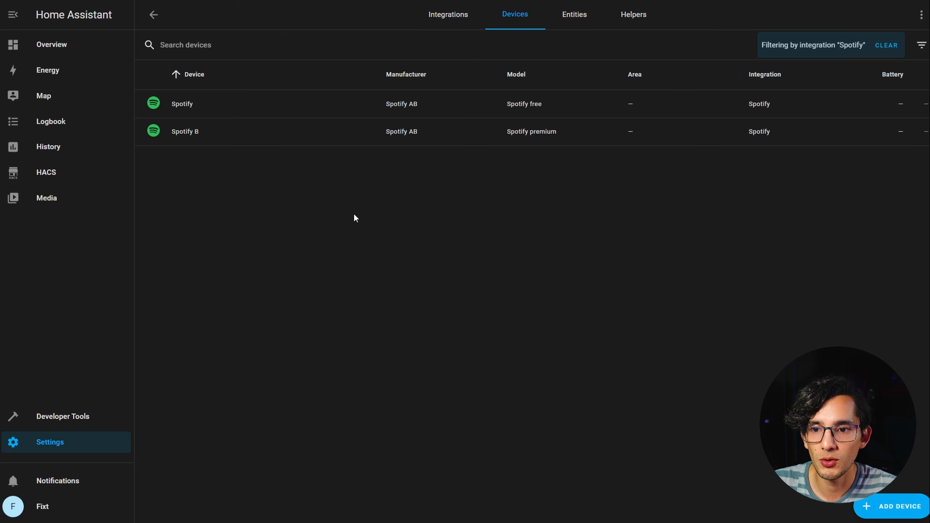
Step: Open the Spotify B device page to examine the premium account's playback controls
click(223, 140)
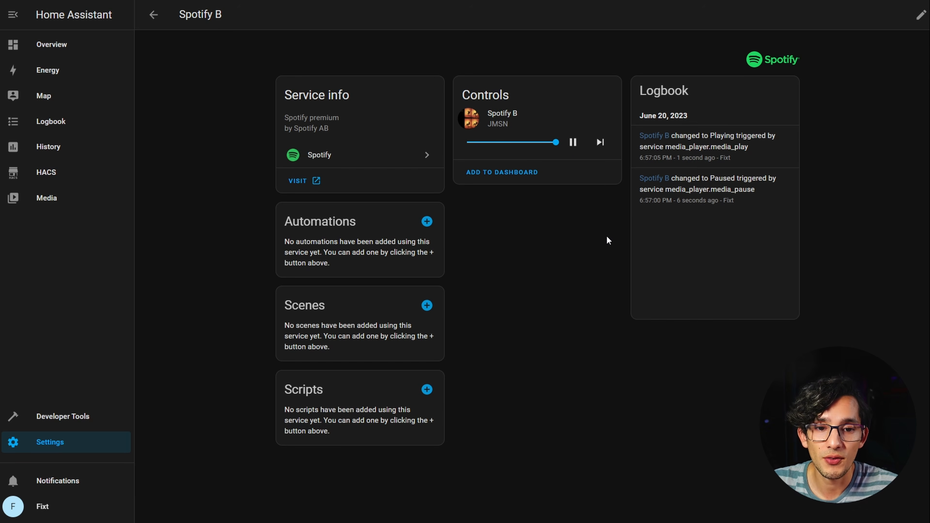
Step: Test the Spotify B playback controls by toggling playback and skipping to the next track
click(574, 145)
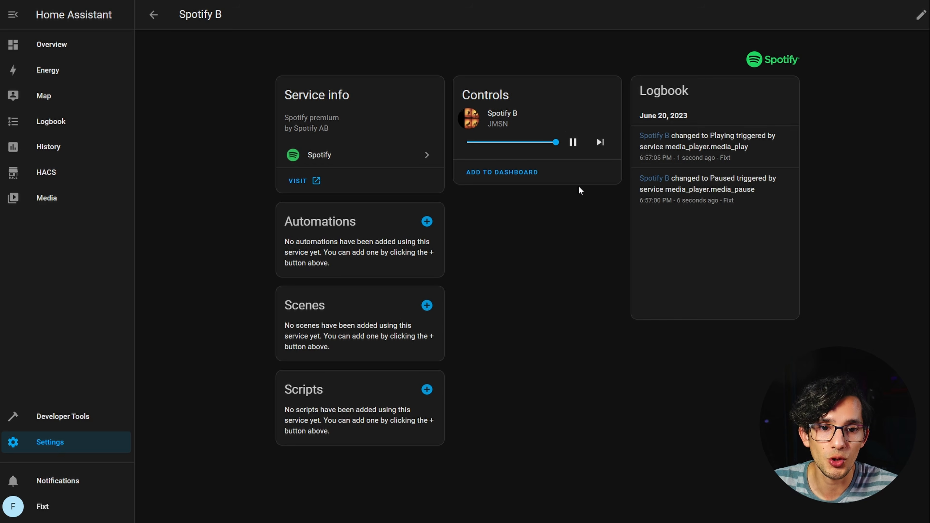
click(597, 152)
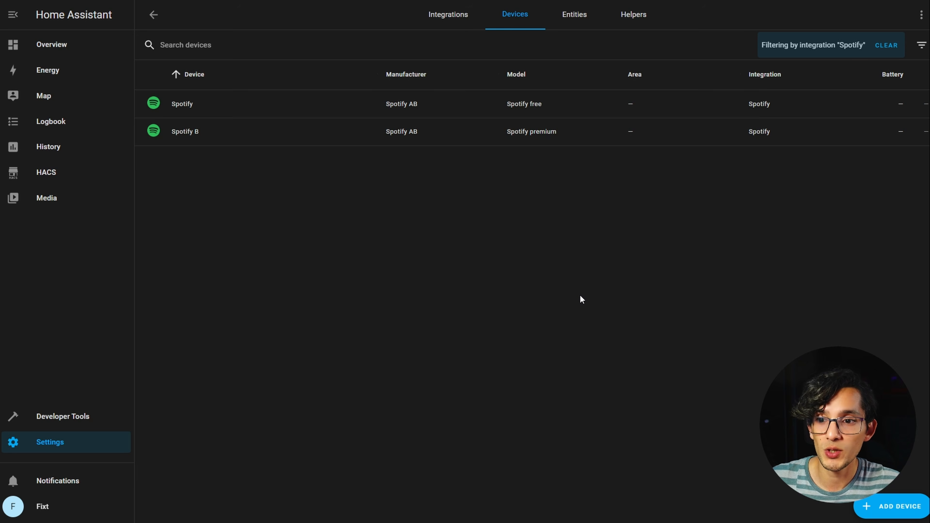
Step: Find the Spotcast repository among the HACS integrations and download it
click(49, 174)
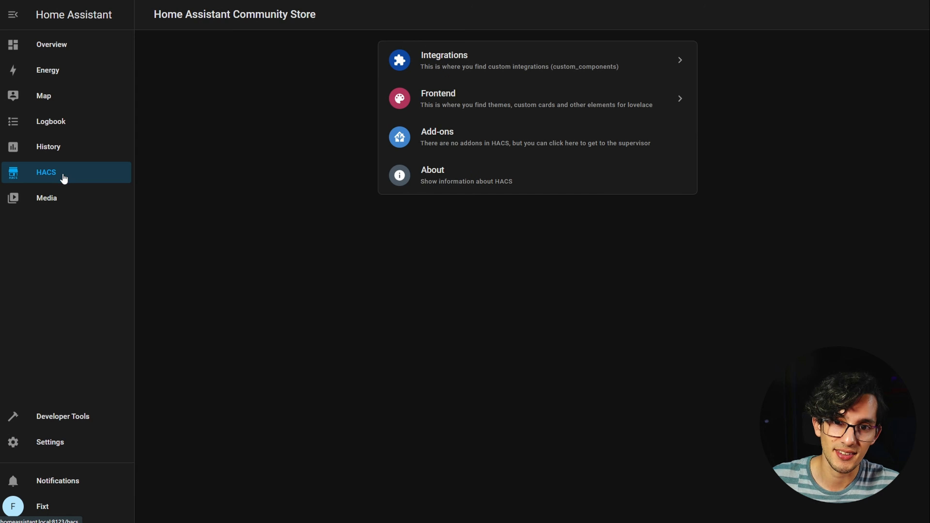
click(444, 58)
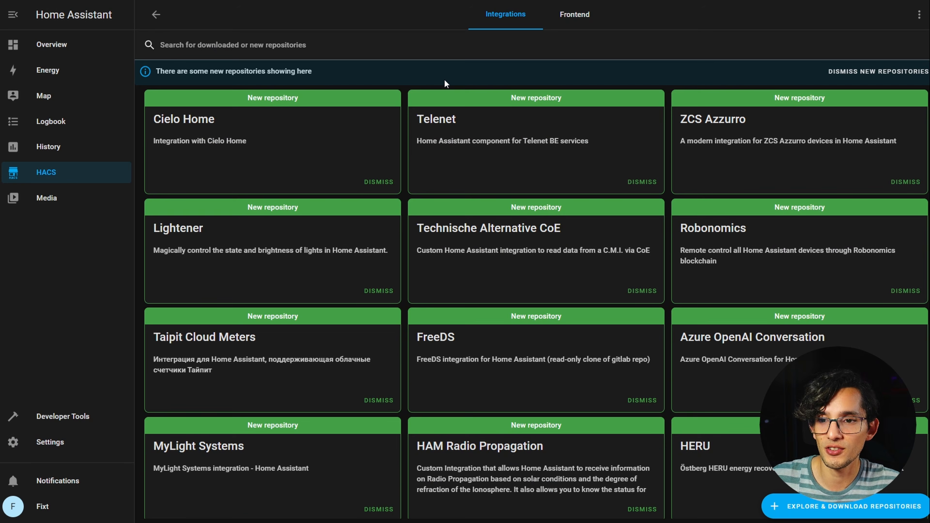
click(803, 512)
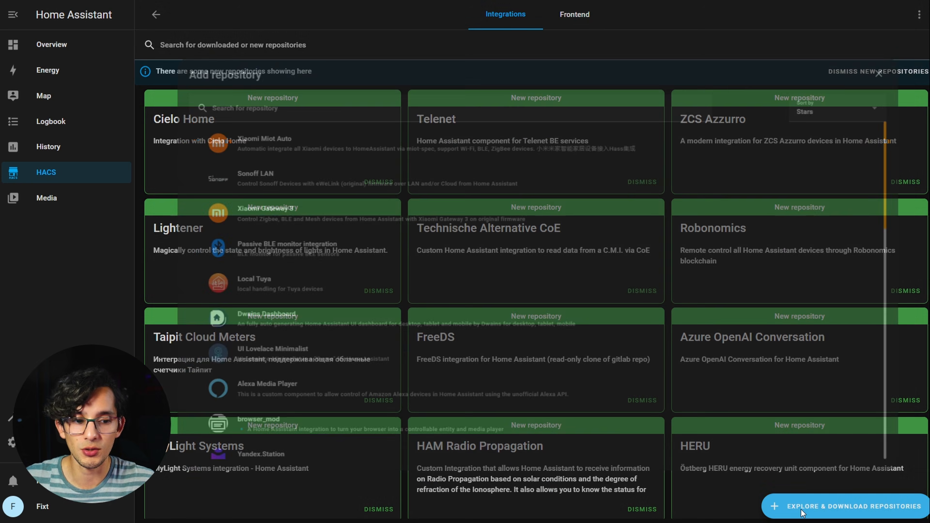
click(349, 96)
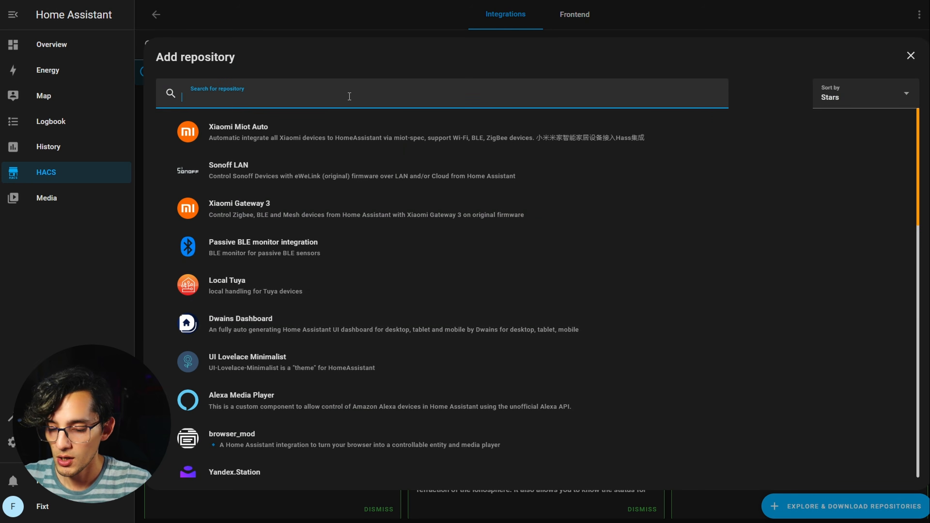
text(spo)
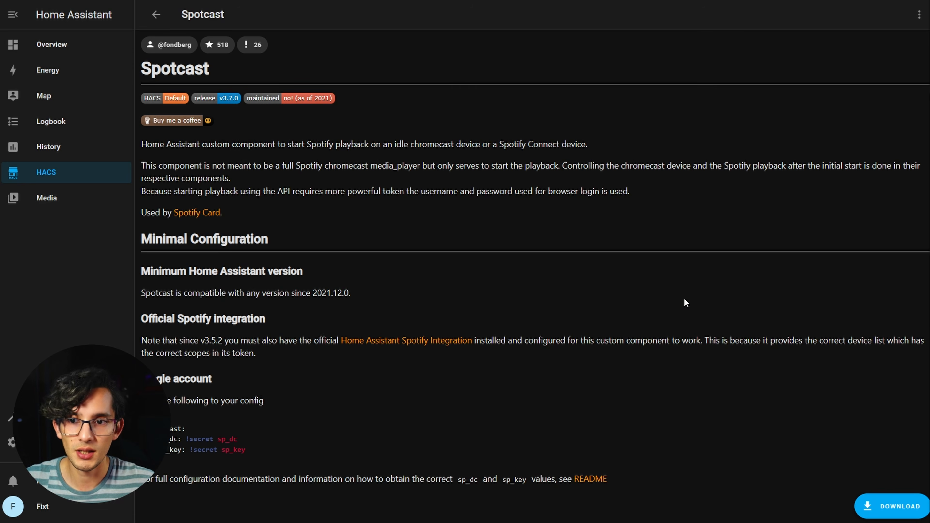
click(879, 507)
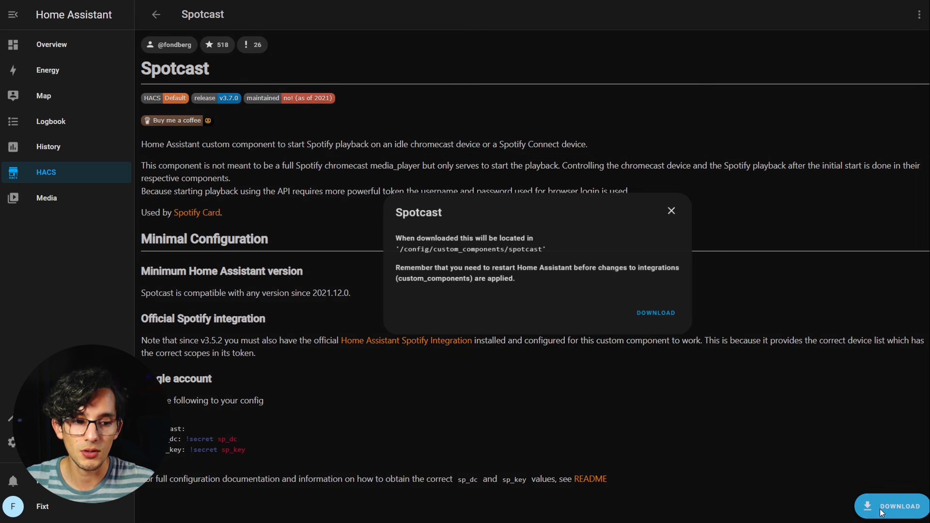
click(657, 356)
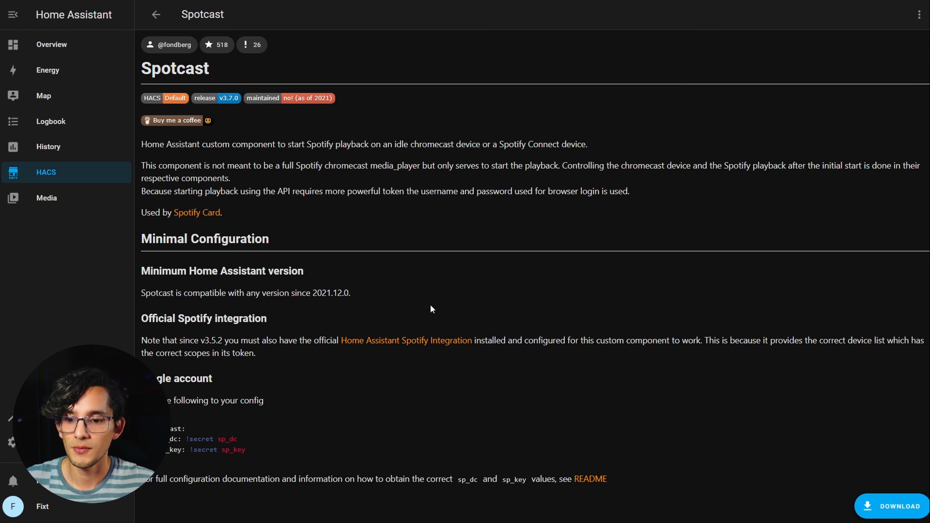
Step: Follow the HACS pending-restart notice and restart Home Assistant to apply the downloaded integration
click(156, 18)
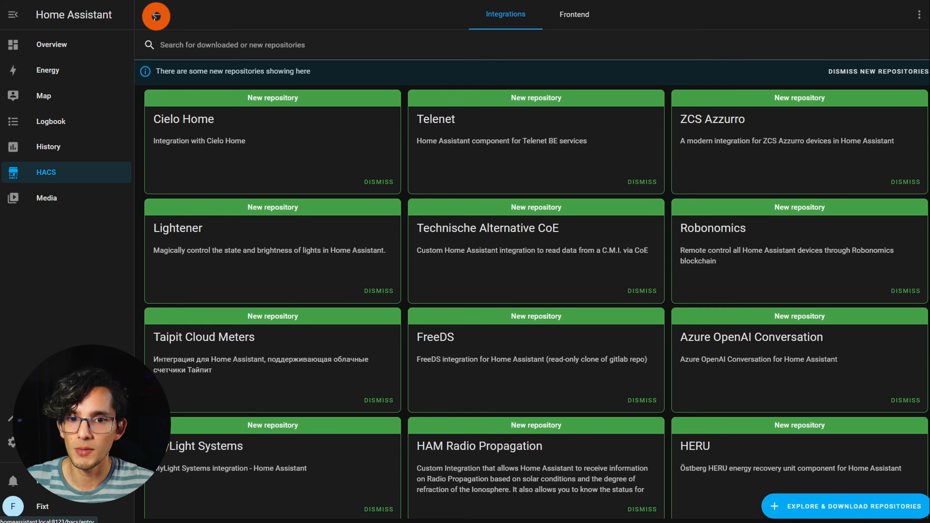
click(155, 20)
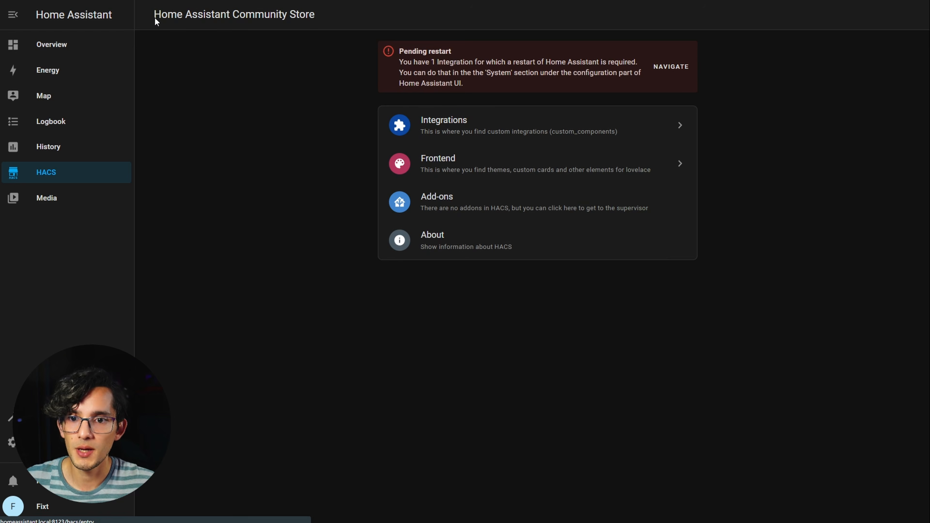
click(675, 73)
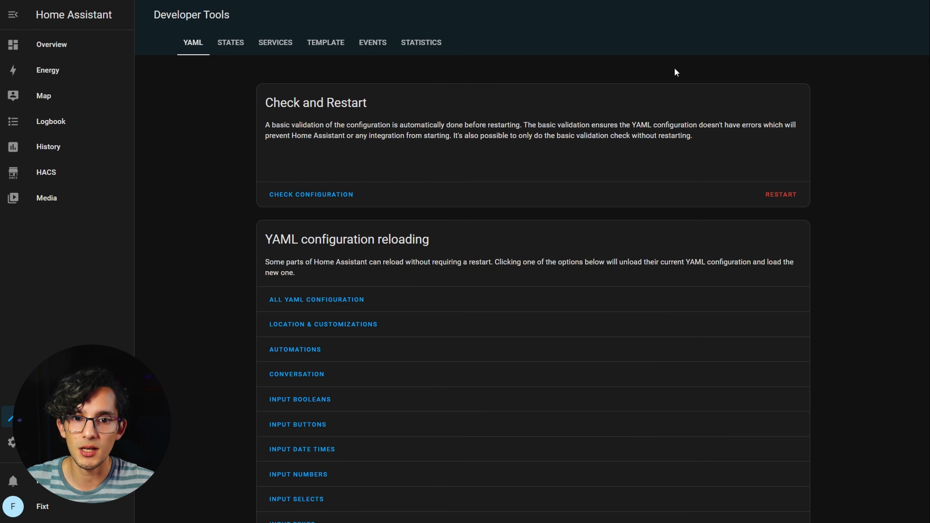
click(781, 194)
click(434, 283)
click(544, 297)
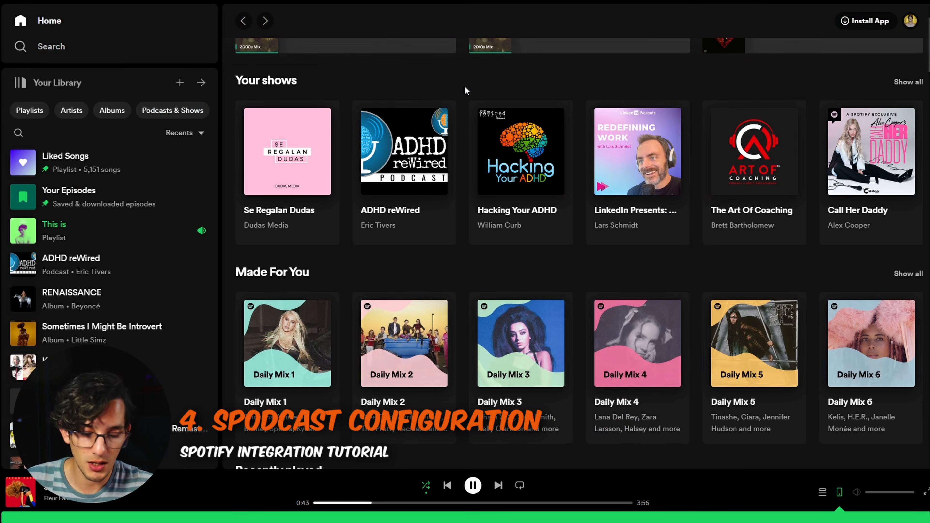
Step: Switch to the Spotify web player and inspect the site's cookies in the browser developer tools
key(F12)
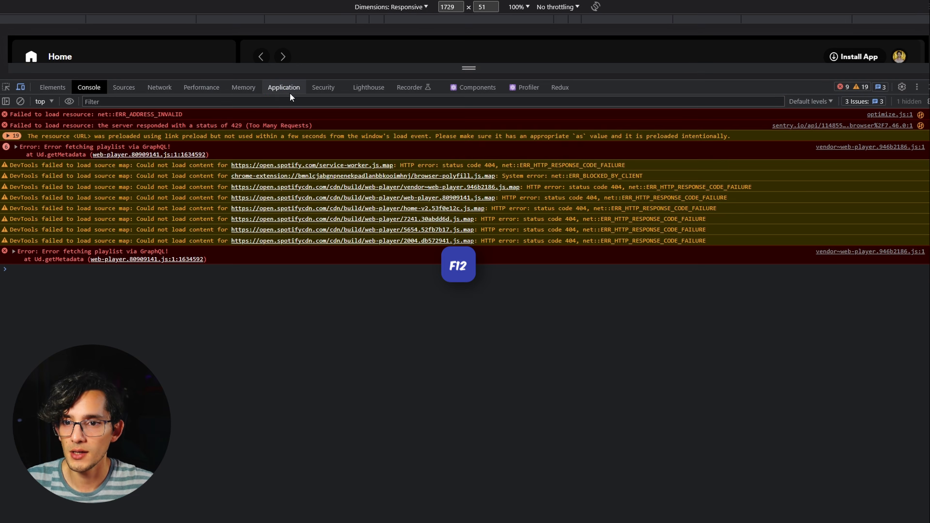
click(288, 90)
click(12, 215)
click(64, 225)
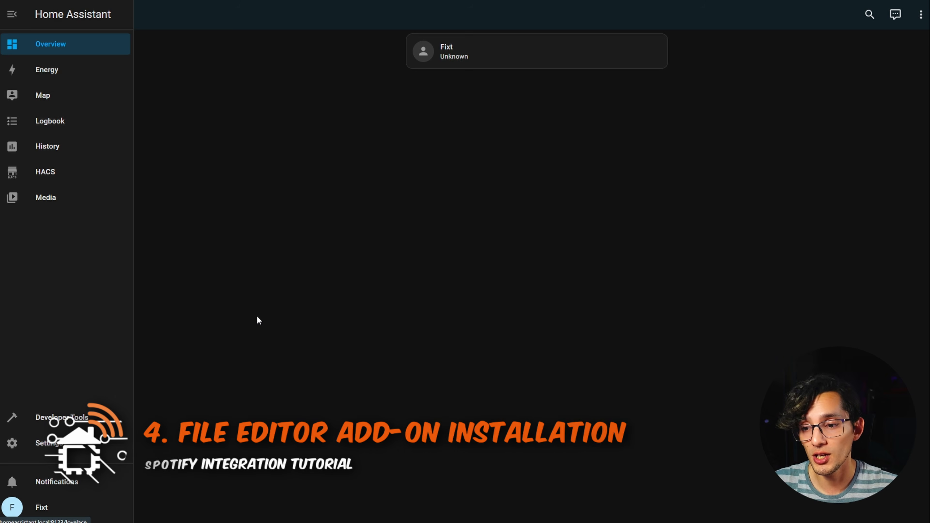
Step: Install the official File editor add-on from Home Assistant's Add-on Store
click(51, 443)
click(439, 220)
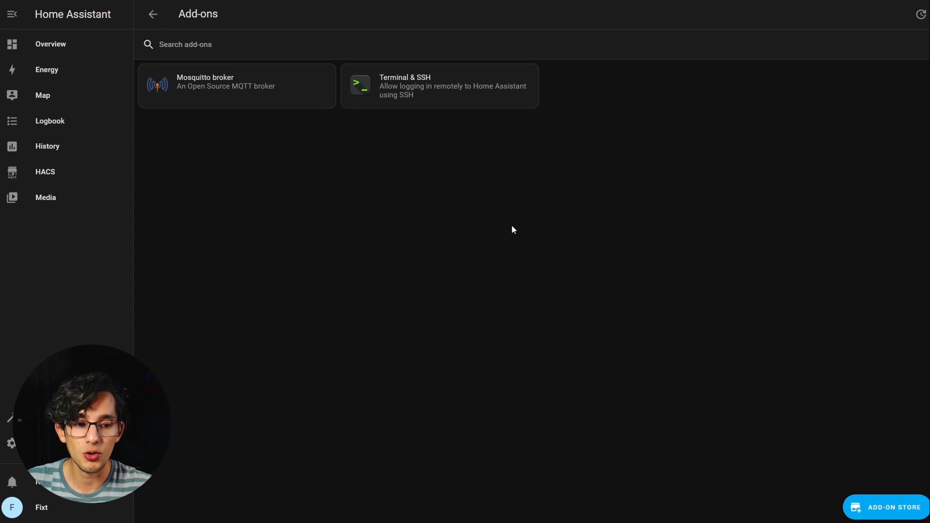
click(883, 507)
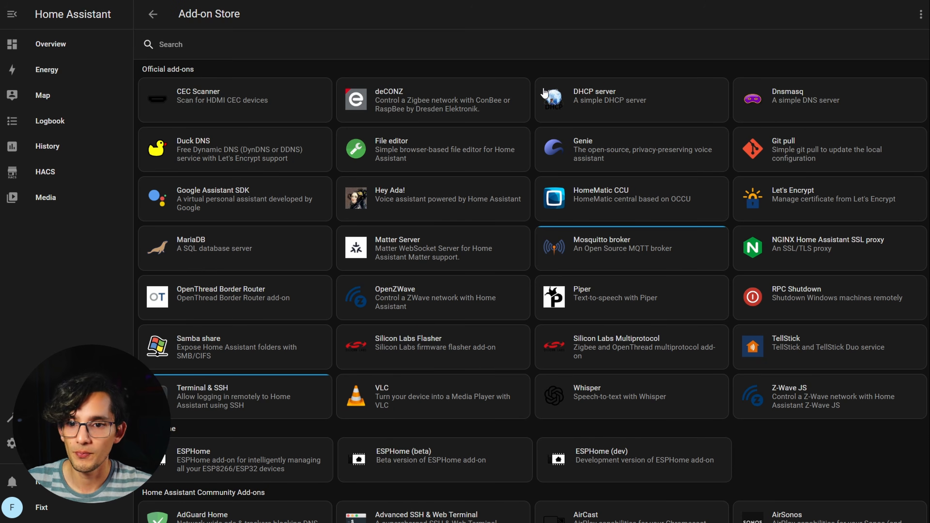
click(397, 149)
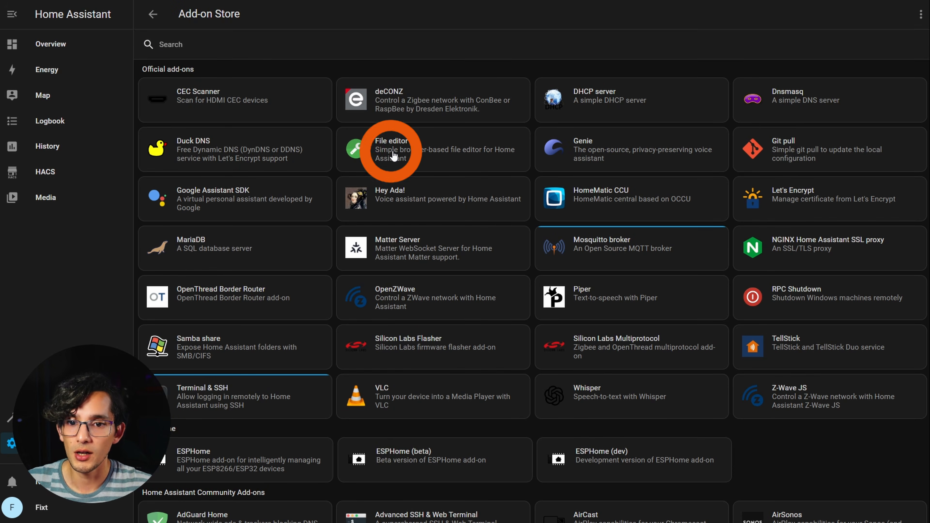
click(279, 208)
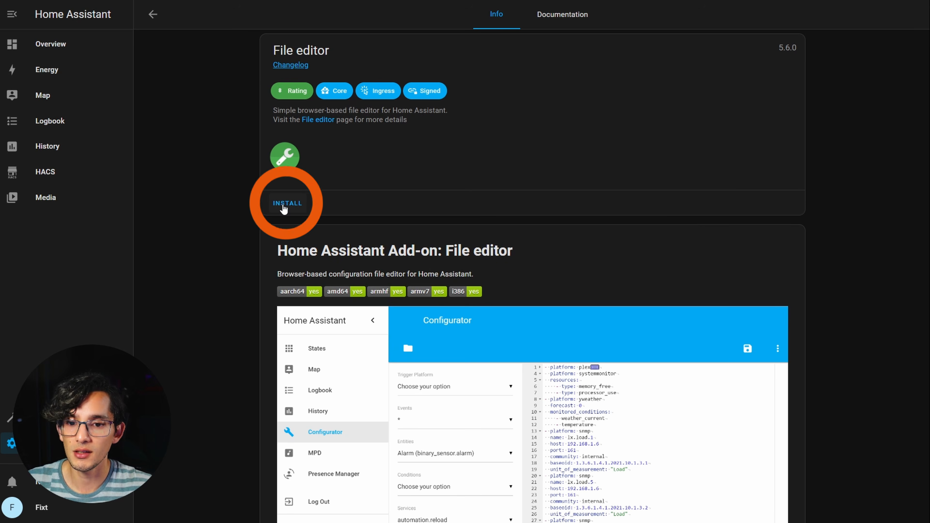
Step: Enable showing the File editor add-on in the sidebar and start it
click(543, 283)
click(276, 319)
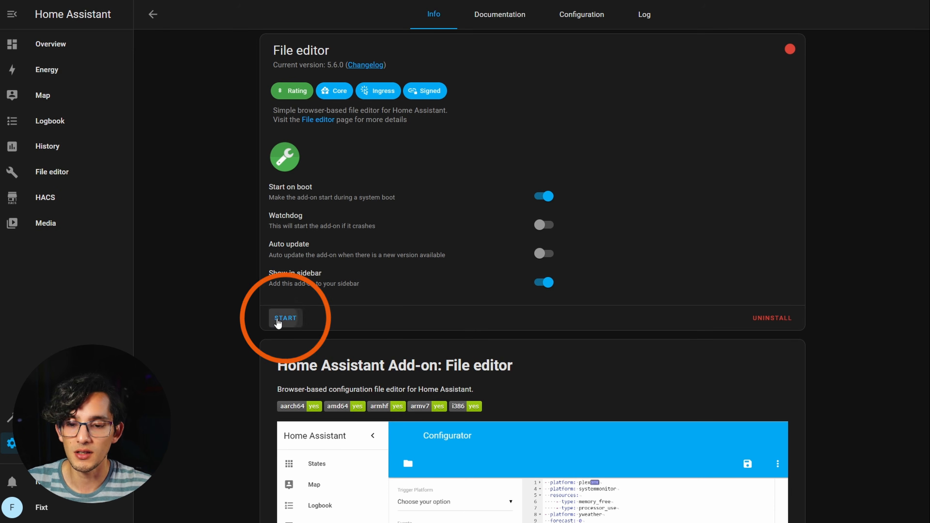
Step: Open configuration.yaml in File editor and append the single-account spotcast block copied from the Spotcast README
click(60, 176)
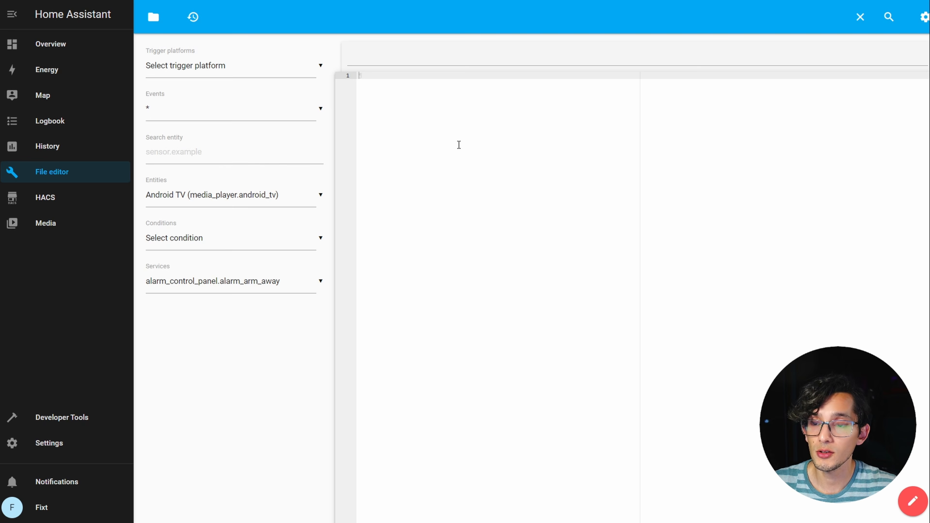
click(153, 17)
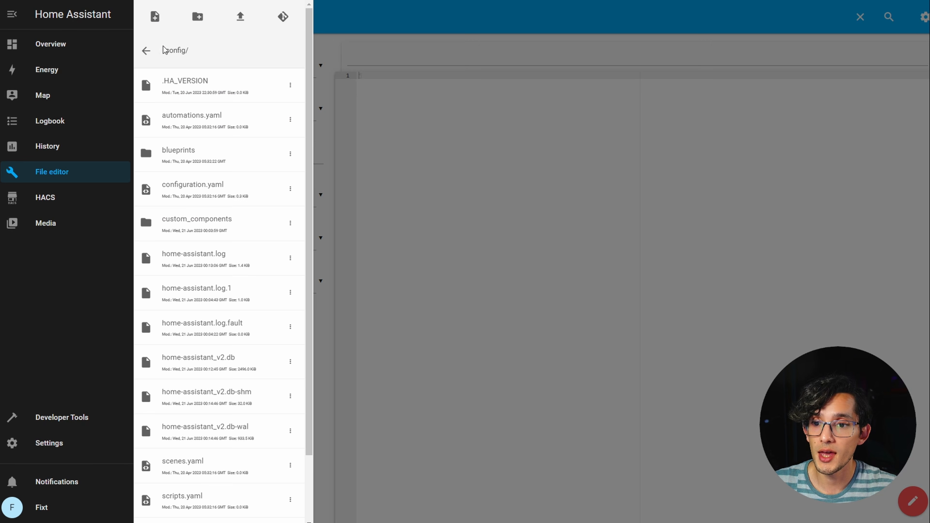
click(207, 194)
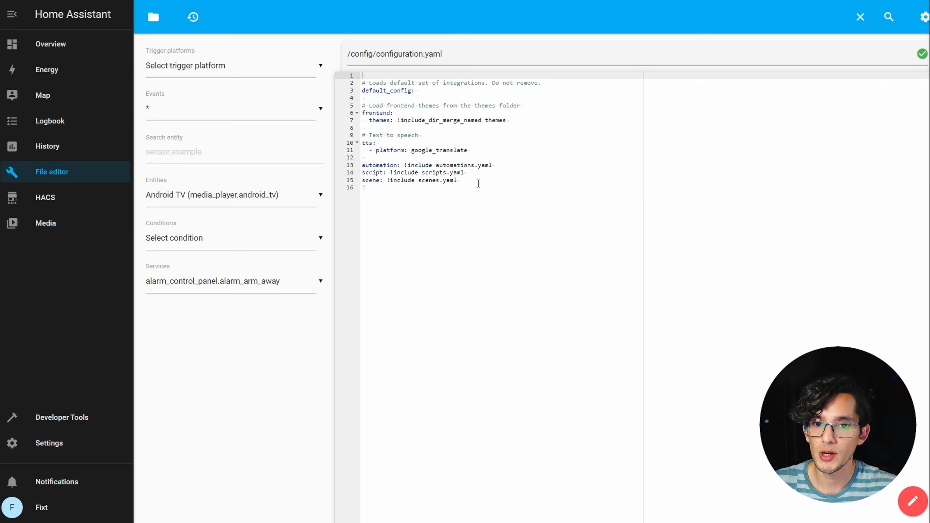
click(478, 183)
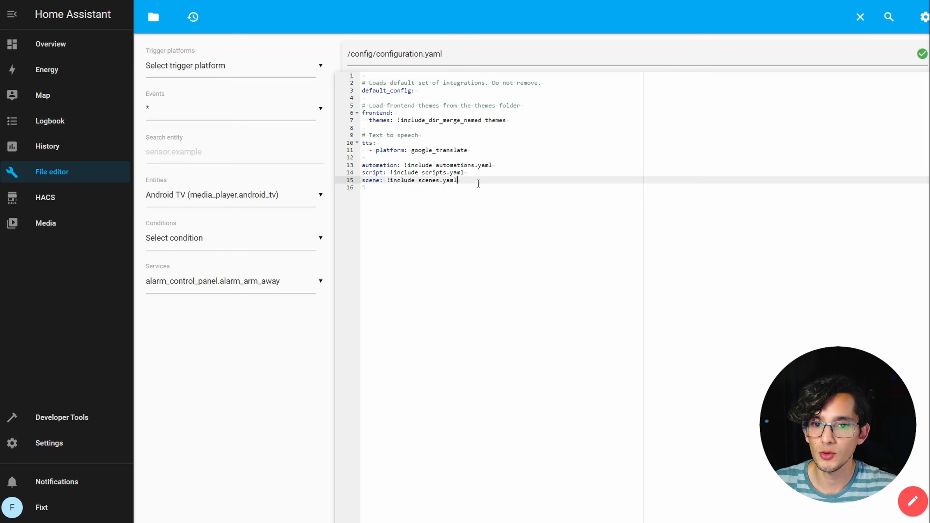
key(Return)
key(Return)
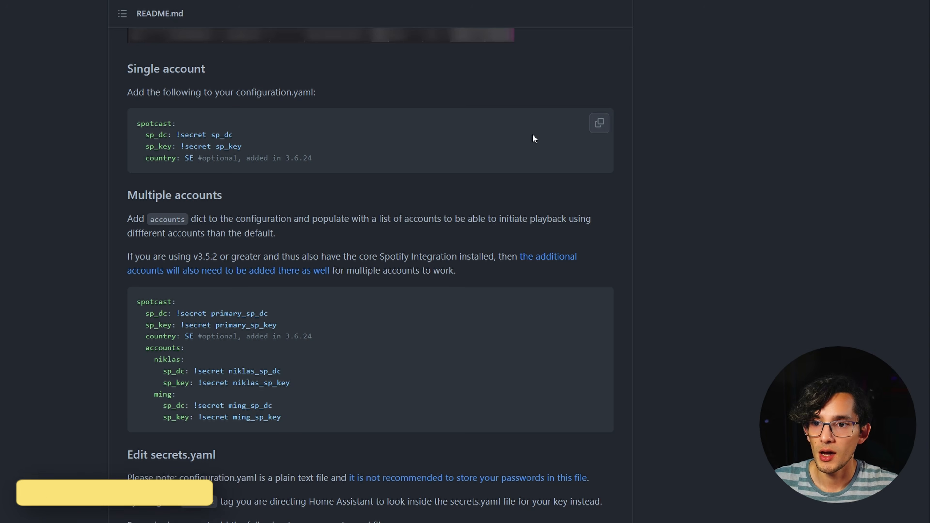
click(599, 123)
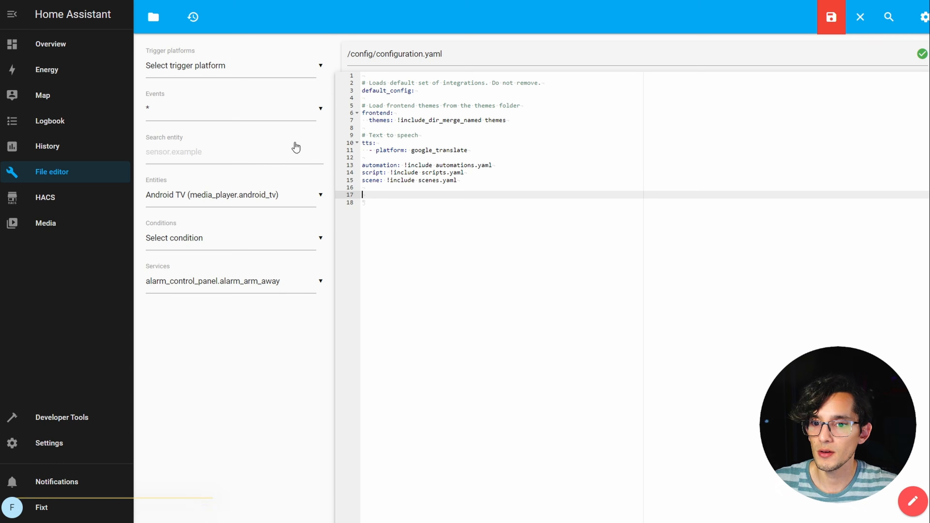
key(ctrl+v)
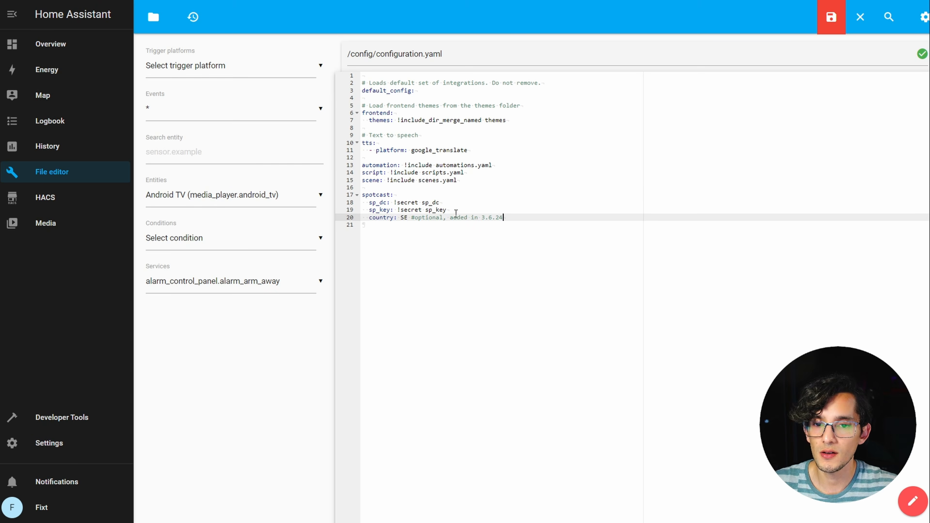
Step: Review the sp_dc secret reference in the spotcast block and save configuration.yaml
click(470, 212)
click(441, 203)
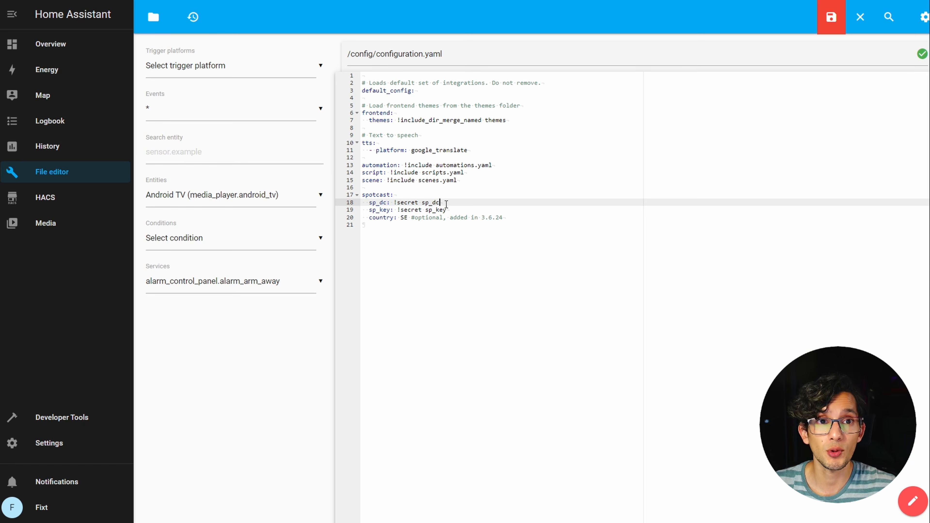
drag(446, 204, 404, 203)
click(444, 205)
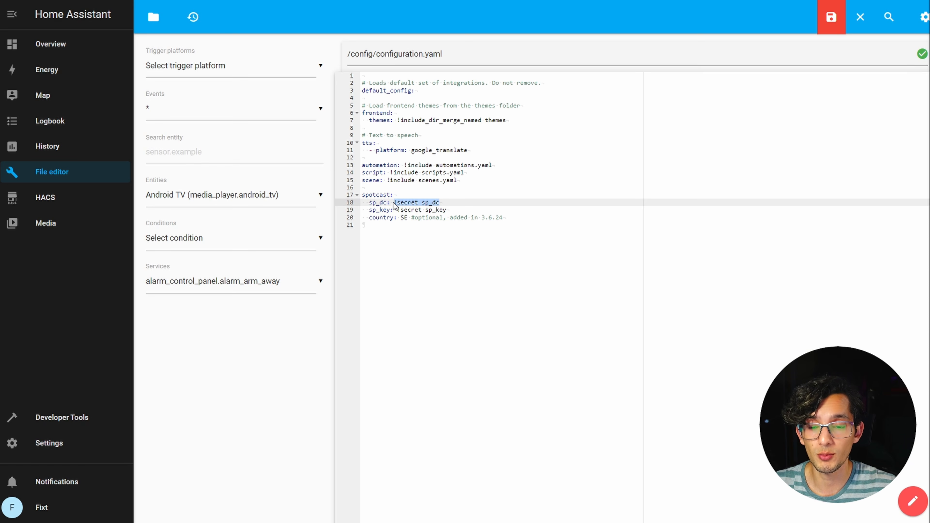
click(444, 204)
click(831, 17)
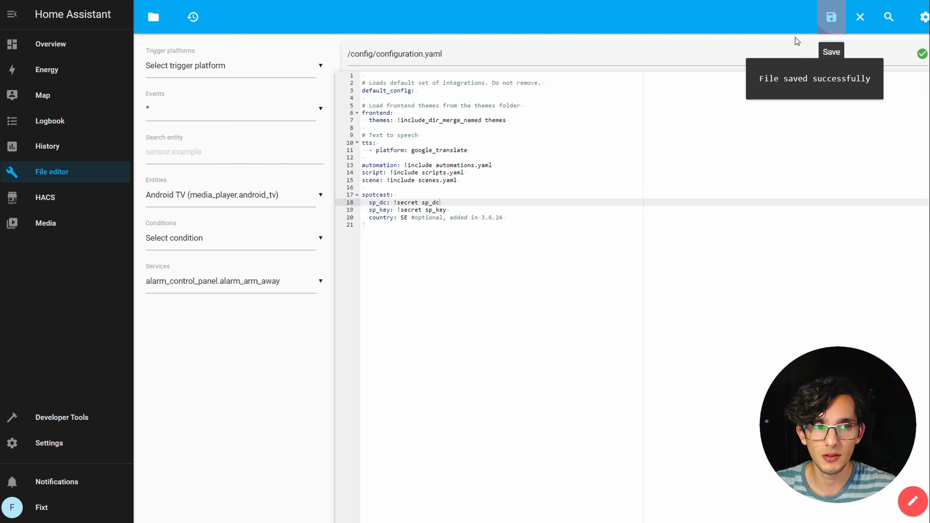
Step: Open secrets.yaml in the config folder, add sp_dc and sp_key entries with the Spotify cookie values, and save the file
double_click(424, 204)
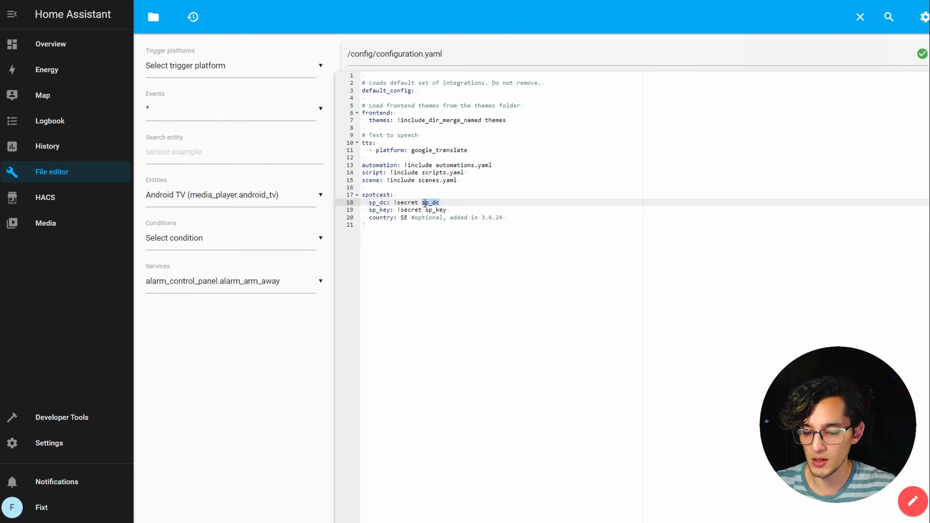
click(448, 203)
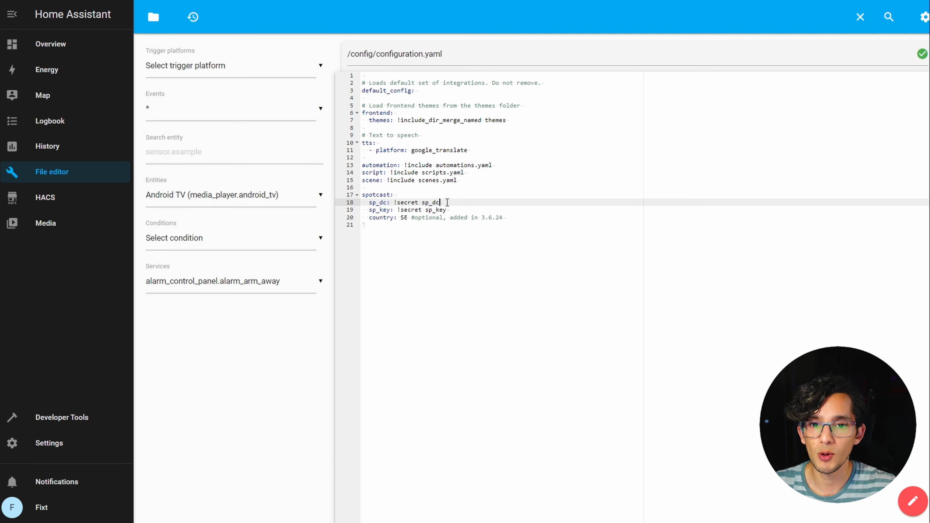
click(153, 16)
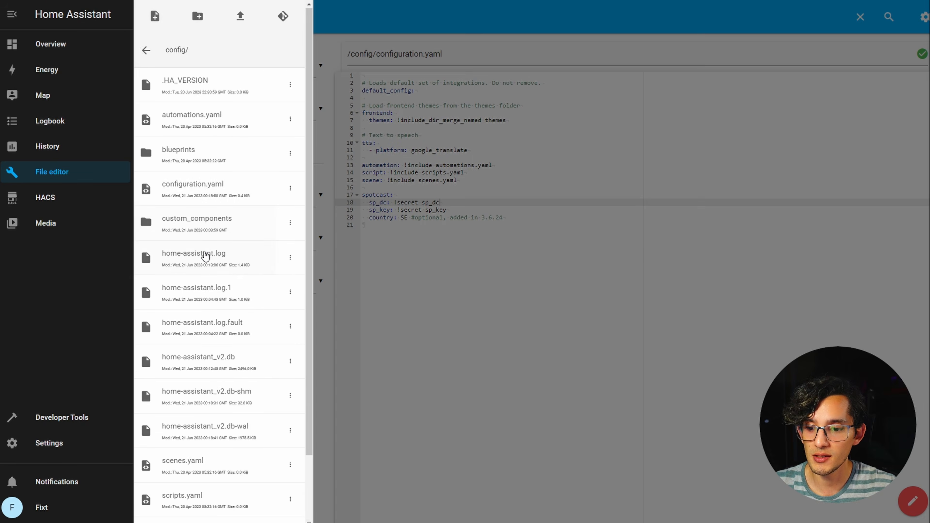
scroll(206, 255, down, 2)
click(198, 461)
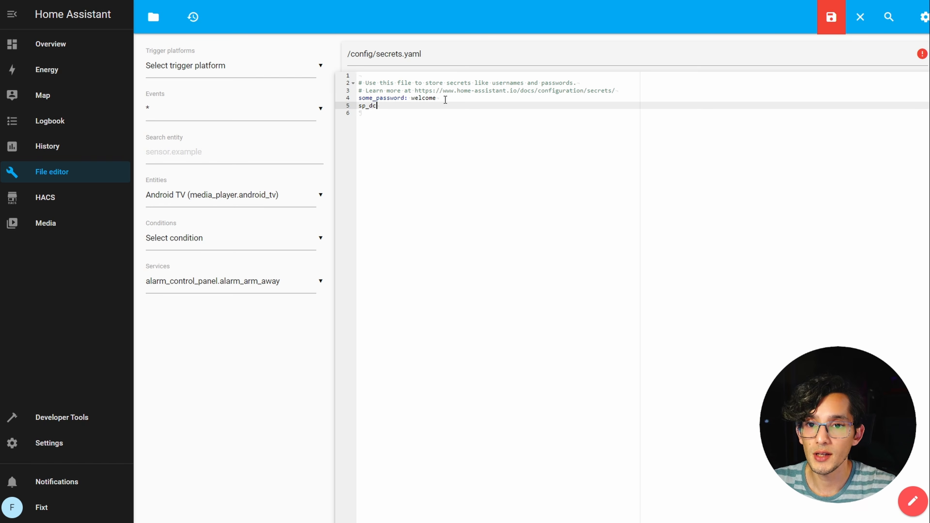
text(:)
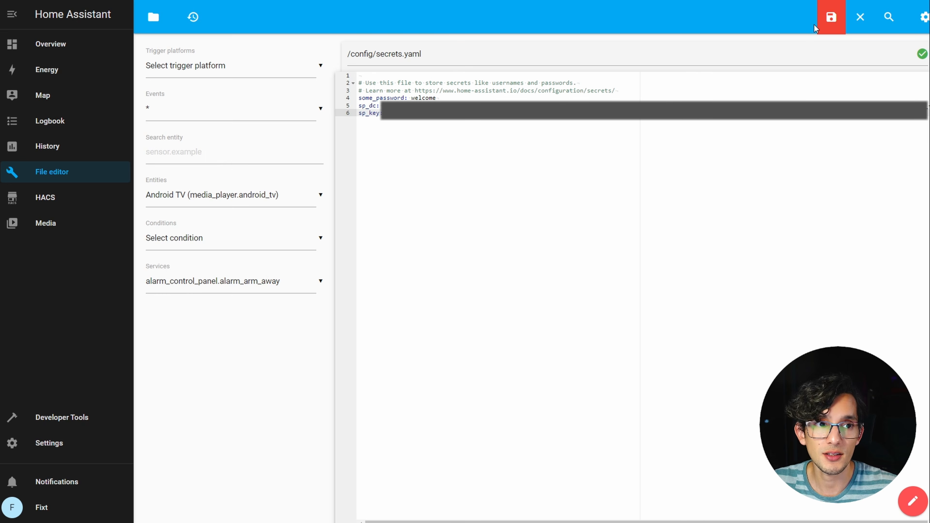
click(830, 20)
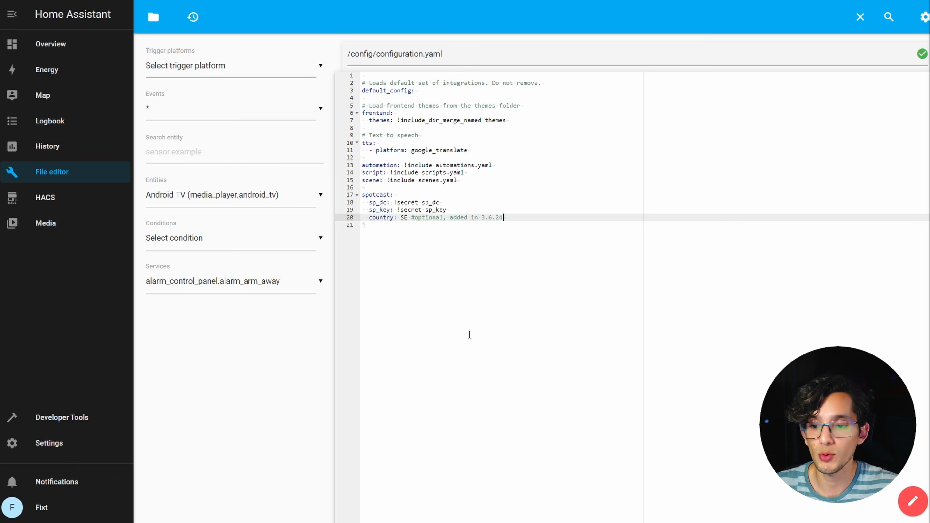
Step: Restart Home Assistant from the system settings and confirm the restart
click(49, 443)
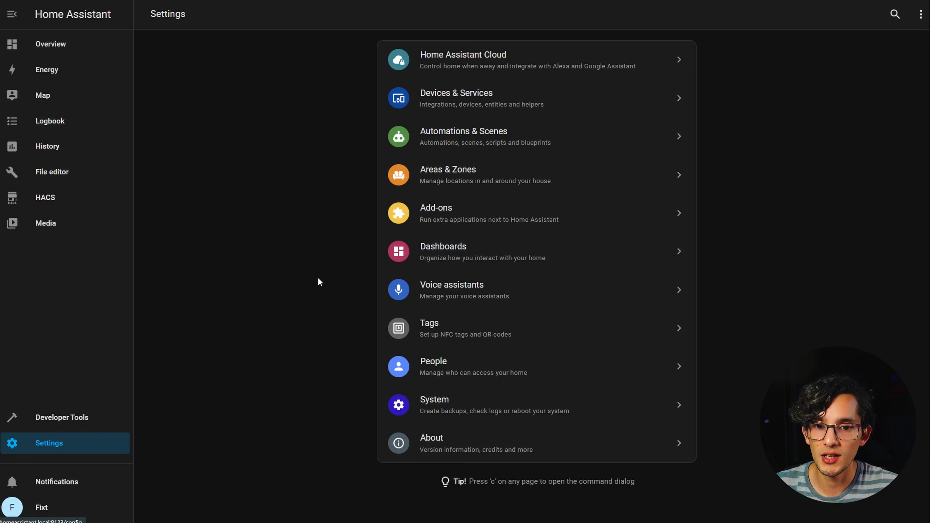
click(430, 399)
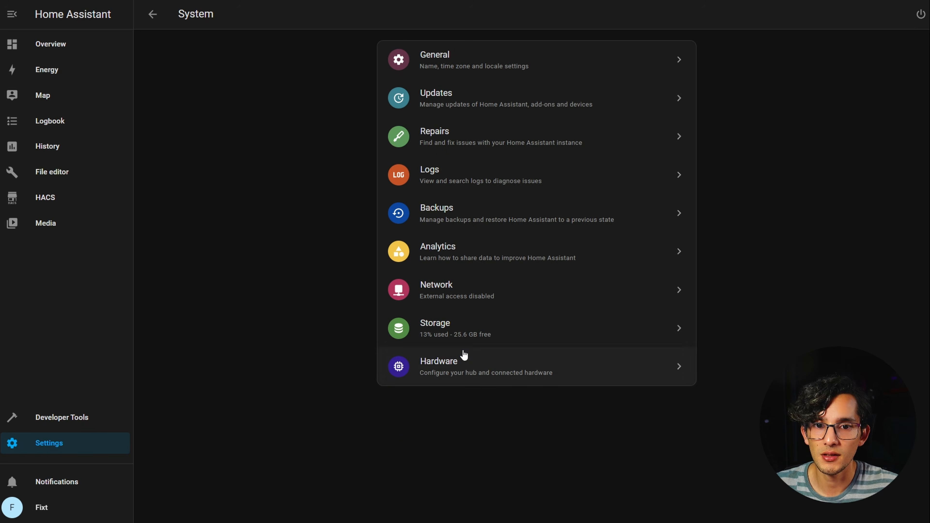
click(921, 15)
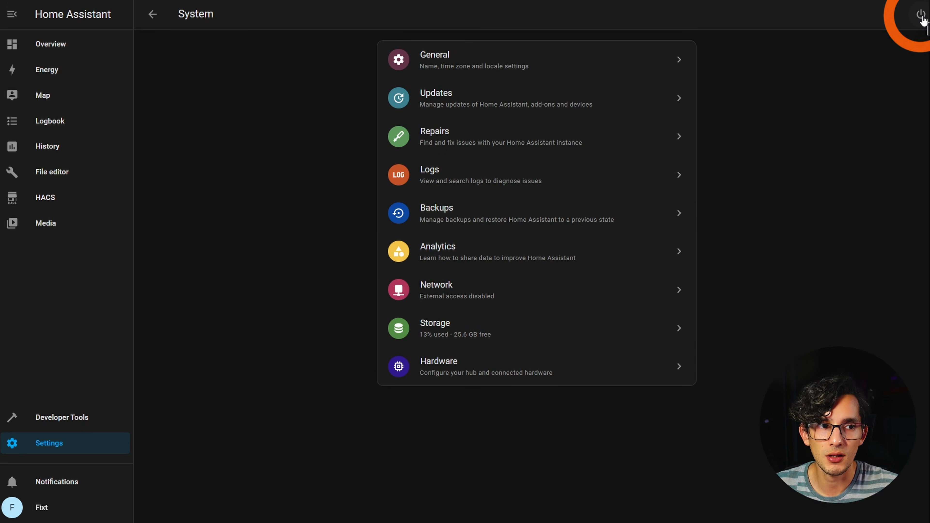
click(419, 292)
click(542, 297)
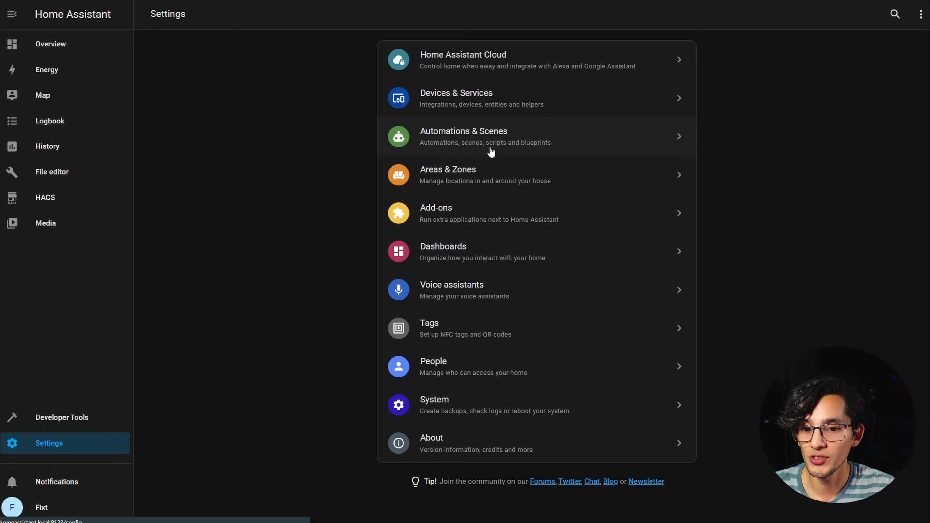
Step: Create a new empty automation and add a fixed Time trigger at 8:00:00 AM
click(480, 146)
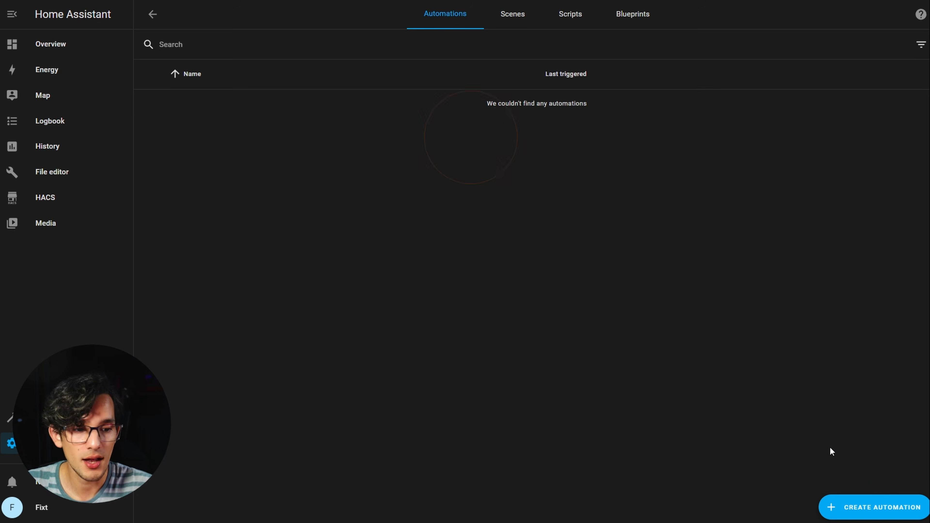
click(873, 508)
click(502, 230)
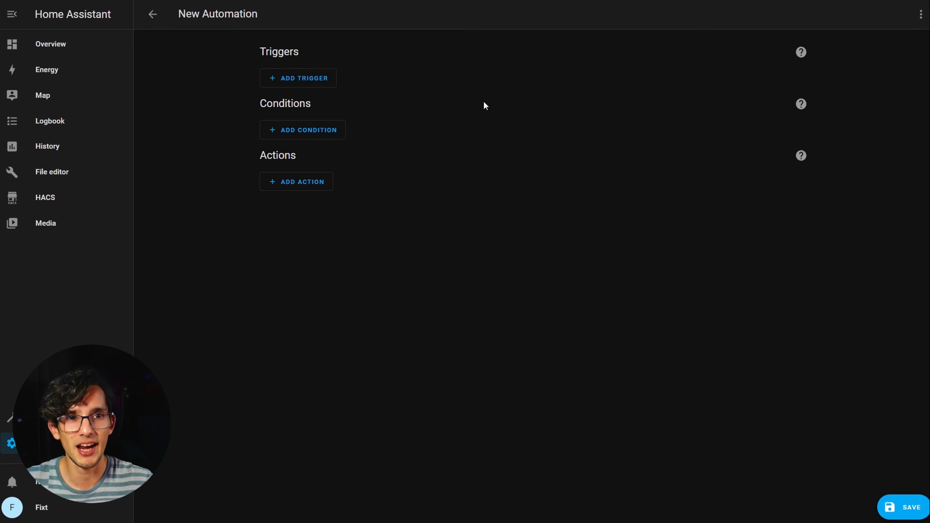
click(300, 77)
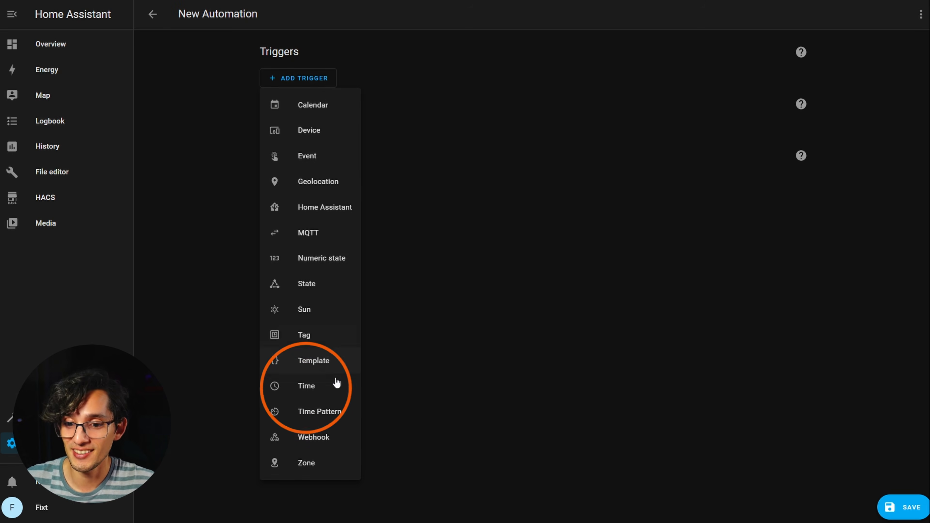
click(309, 386)
click(280, 203)
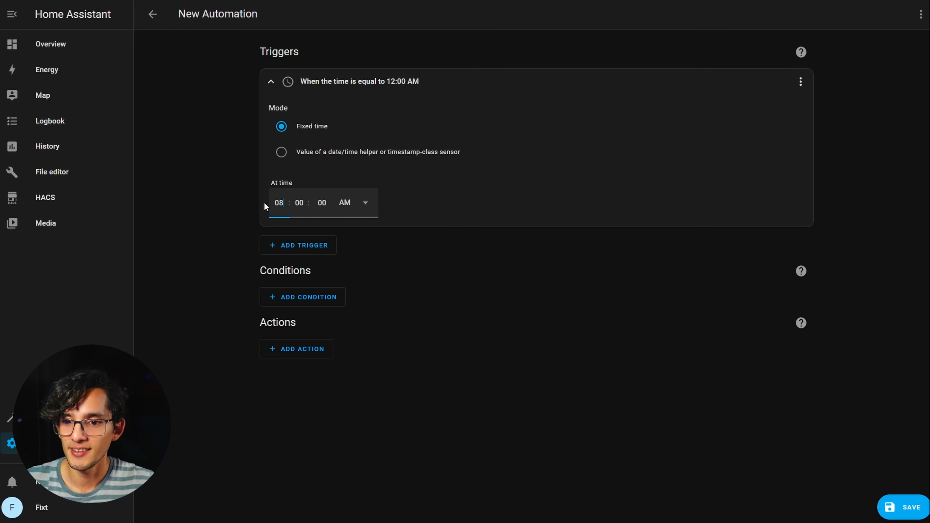
Step: Add a Call a service action to the automation using the Spotcast: start service
click(297, 349)
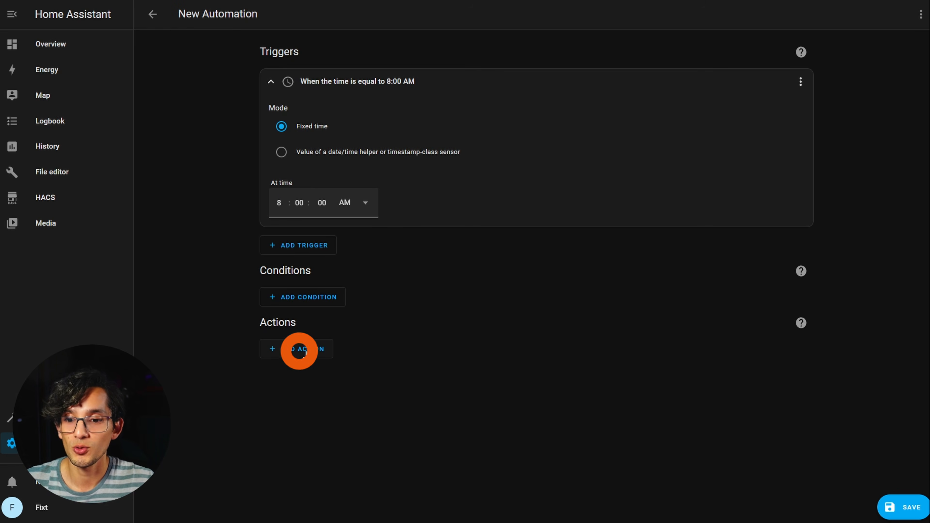
click(351, 43)
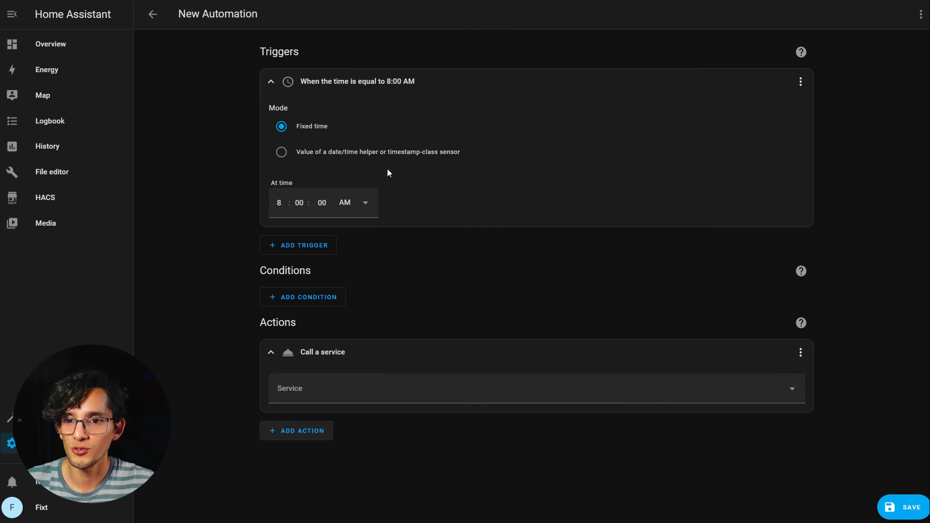
click(383, 392)
text(spo)
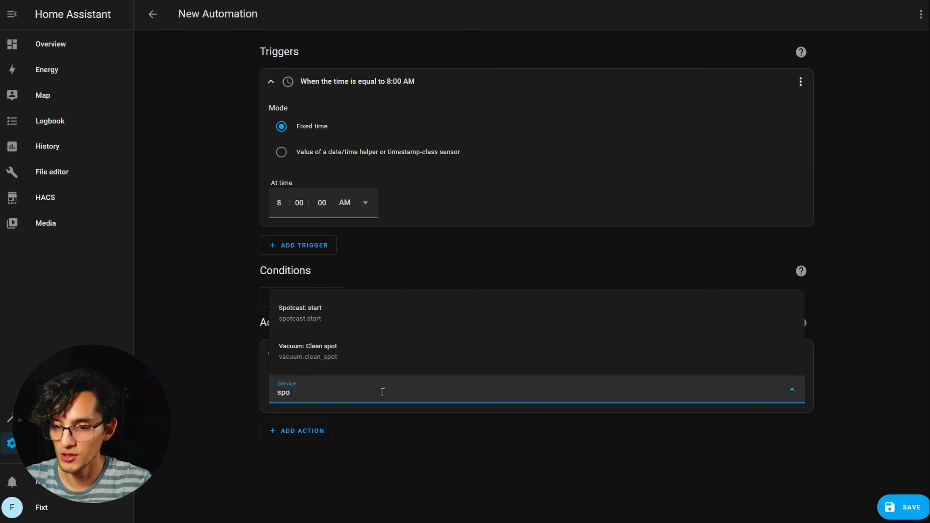
click(301, 311)
Step: Set the Spotcast action's Entity ID to the Living Room media player
scroll(550, 293, down, 8)
click(788, 234)
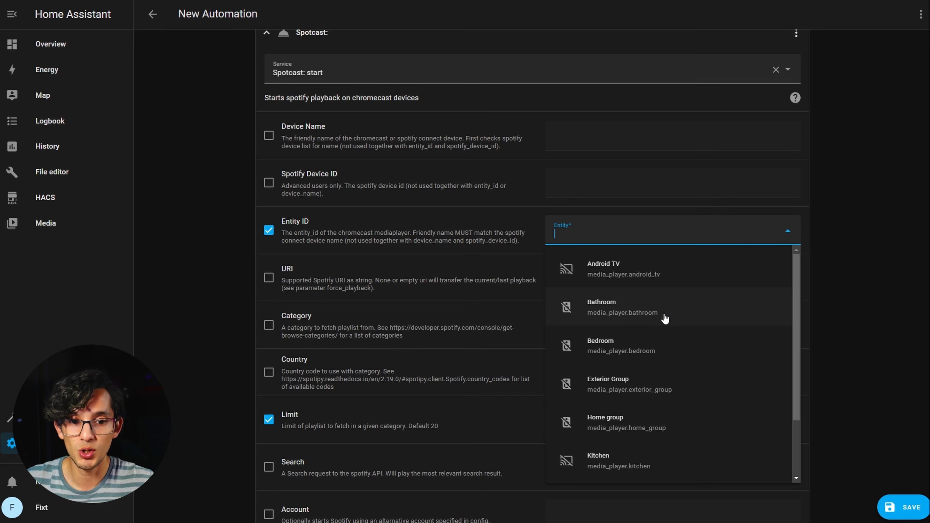
scroll(673, 348, down, 2)
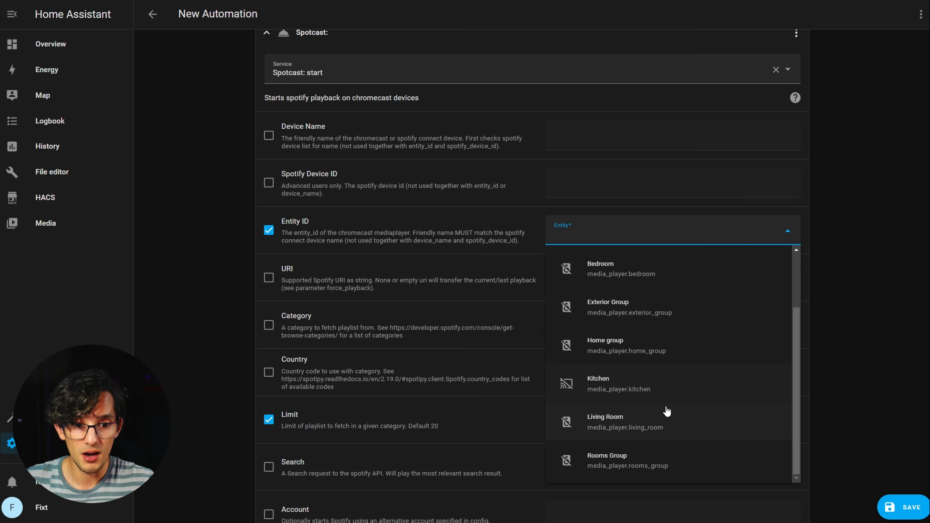
click(605, 422)
scroll(472, 329, down, 2)
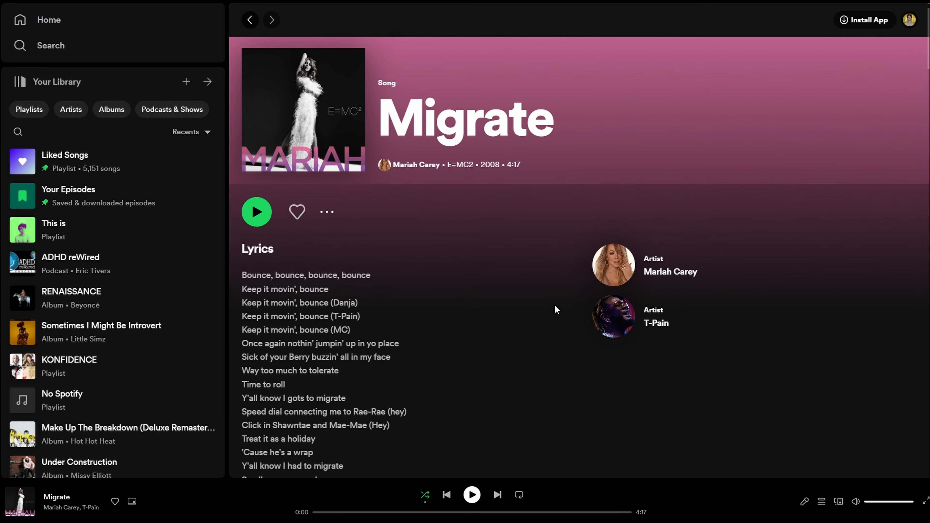
Step: Switch to the Spotify web player and copy the Spotify URI of the song Migrate
click(327, 212)
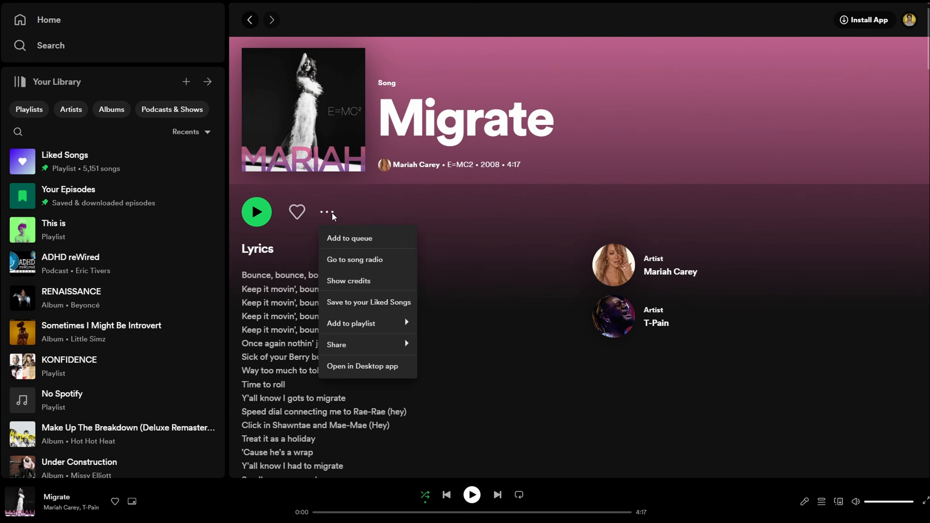
mouse_move(367, 331)
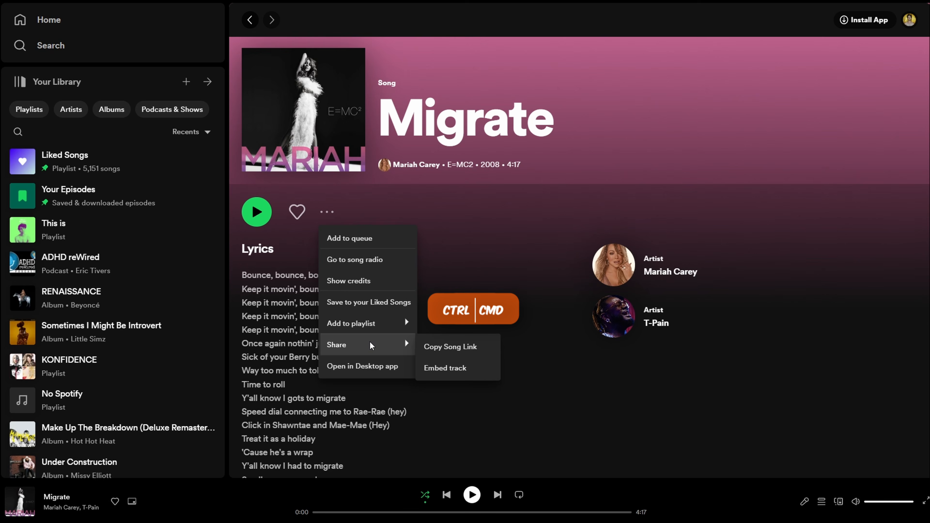
key(ctrl)
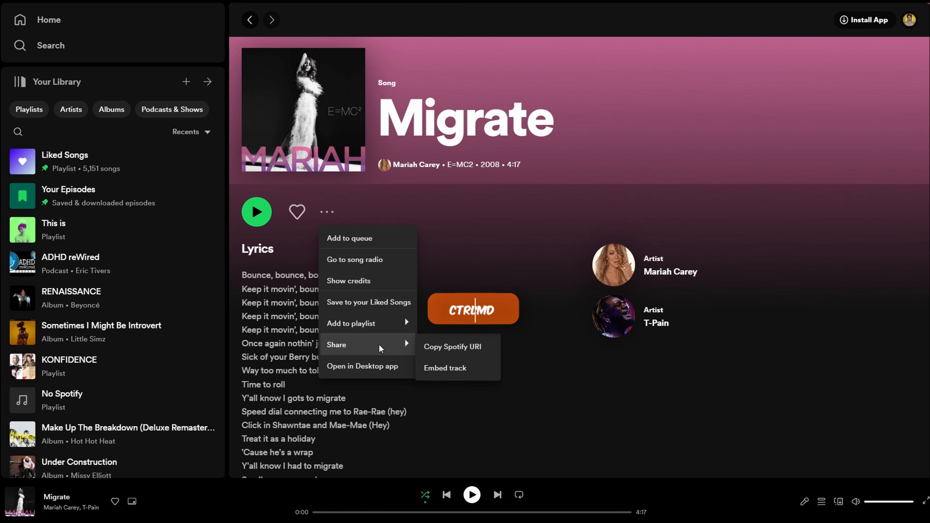
click(442, 347)
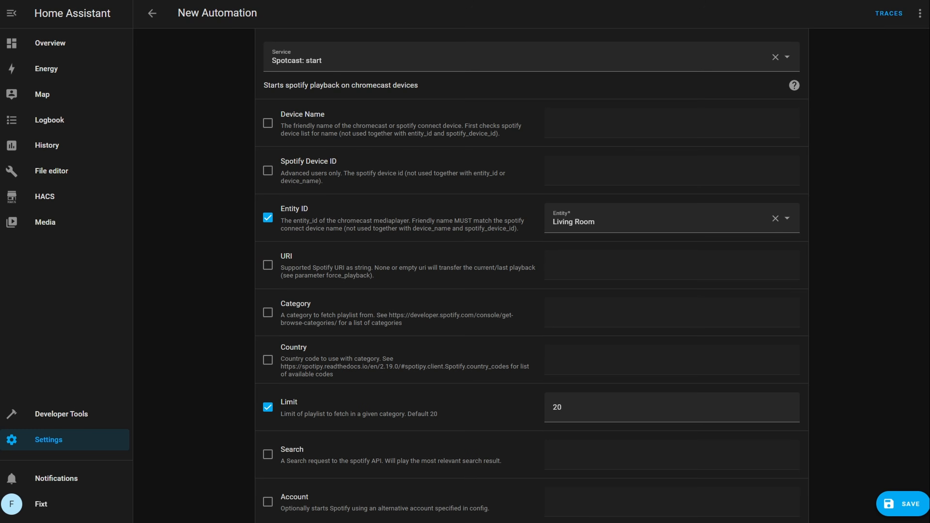
Step: Switch back to the Home Assistant automation, enable the Spotcast action's URI option, paste the copied track URI, and save the automation
click(267, 265)
click(601, 267)
key(ctrl+v)
click(901, 504)
Step: Run the Spotcast action manually to test playback on the Living Room speaker
scroll(799, 307, up, 3)
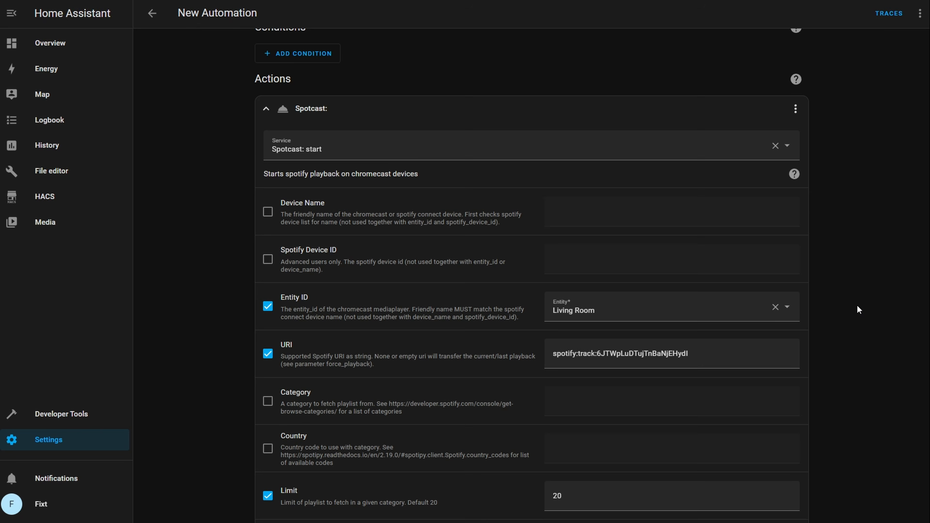
click(802, 131)
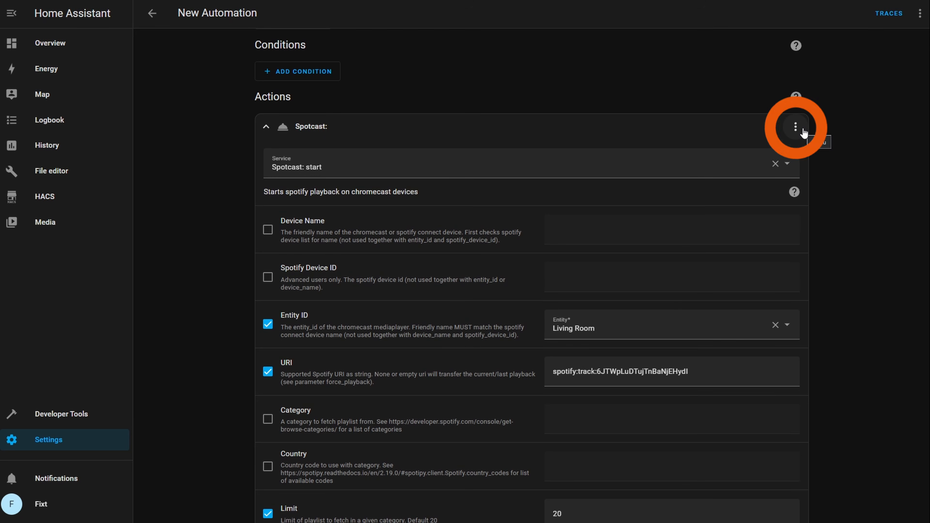
click(824, 156)
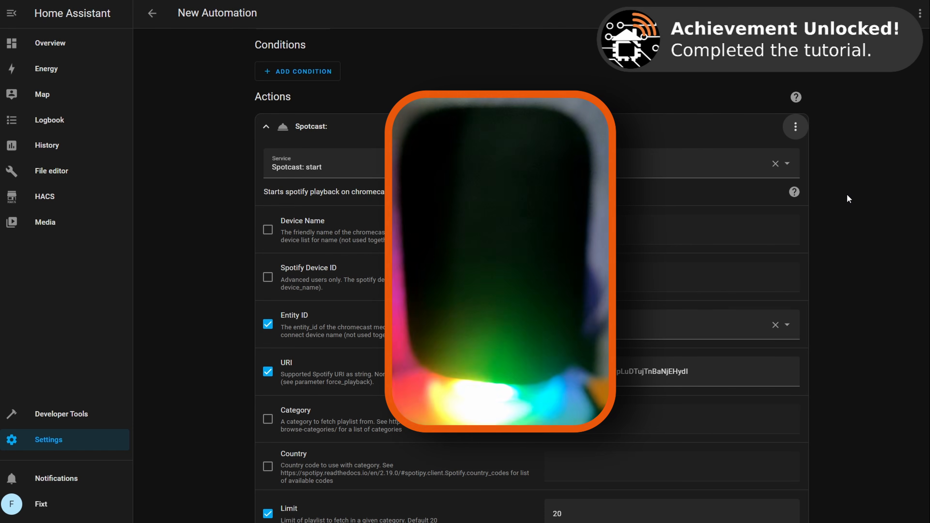
scroll(855, 348, down, 1)
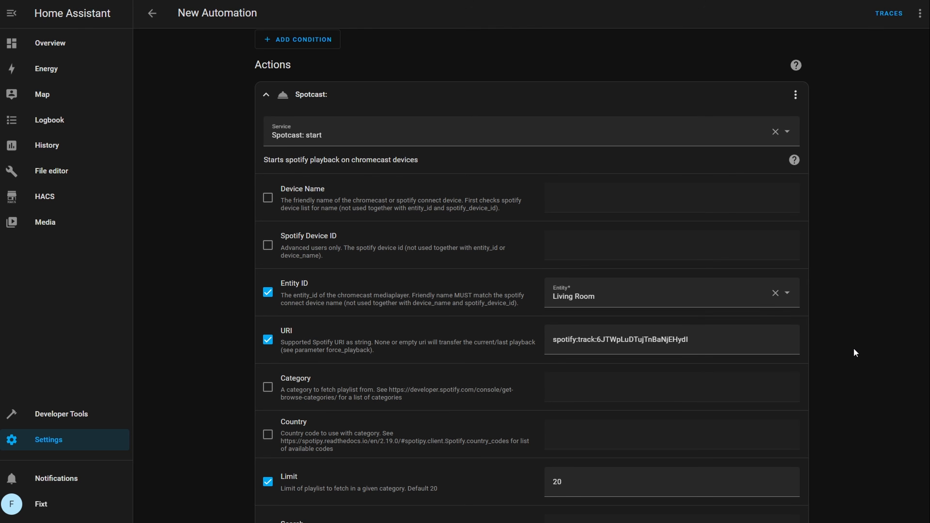
scroll(855, 349, down, 1)
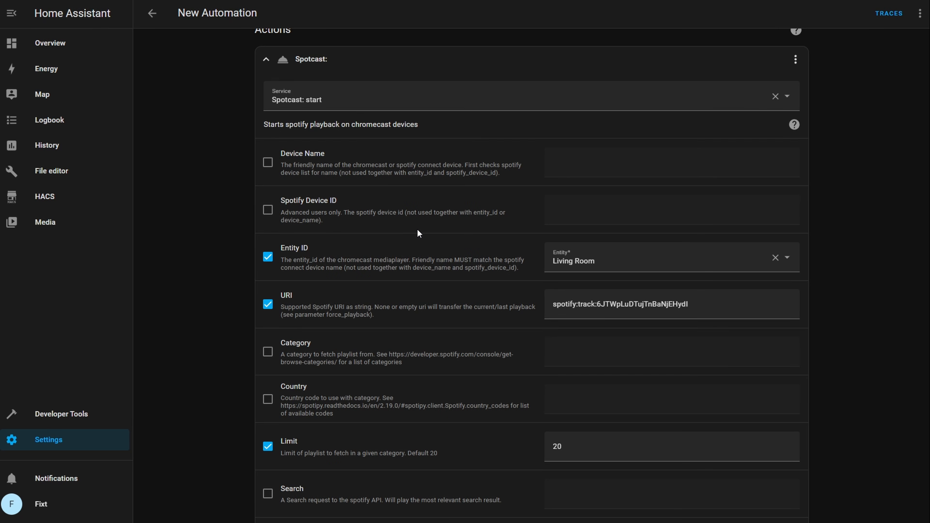
scroll(436, 242, up, 1)
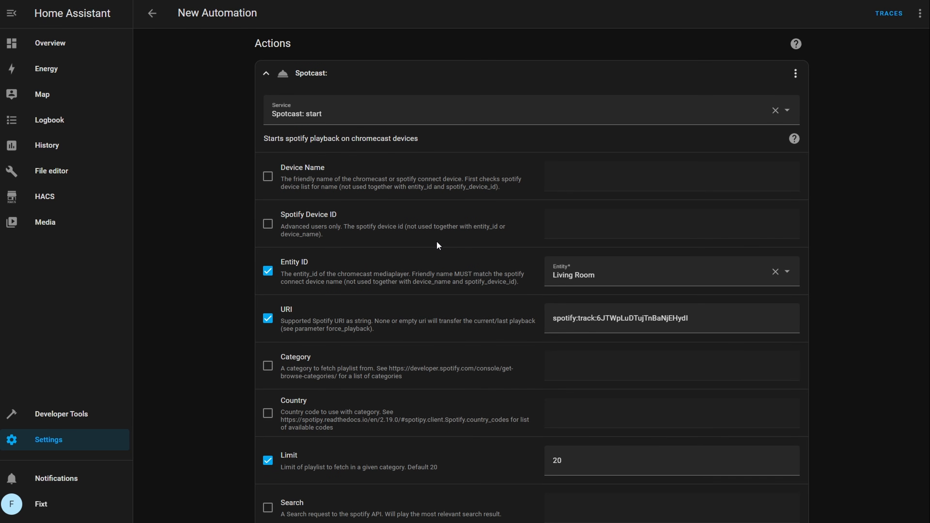